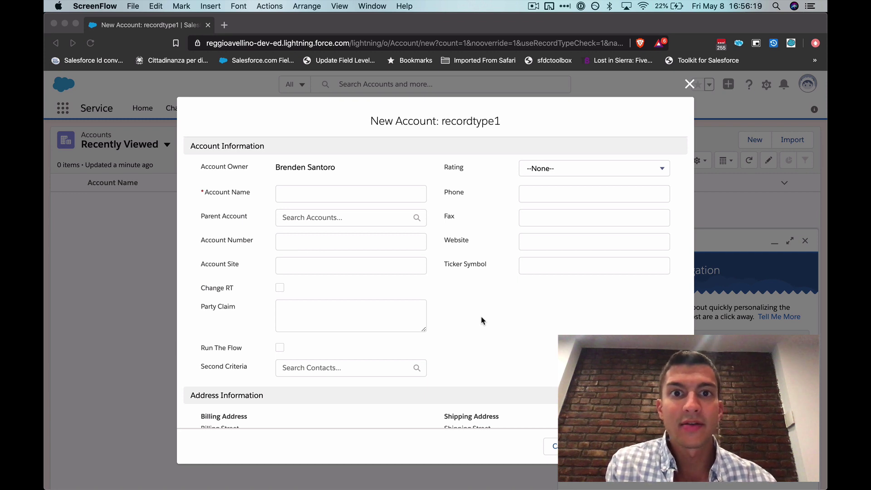
- Review the Active and Upsell Opportunity picklist values, then cancel the unsaved New Account form
{"action": "left_click", "coordinate": [482, 321]}
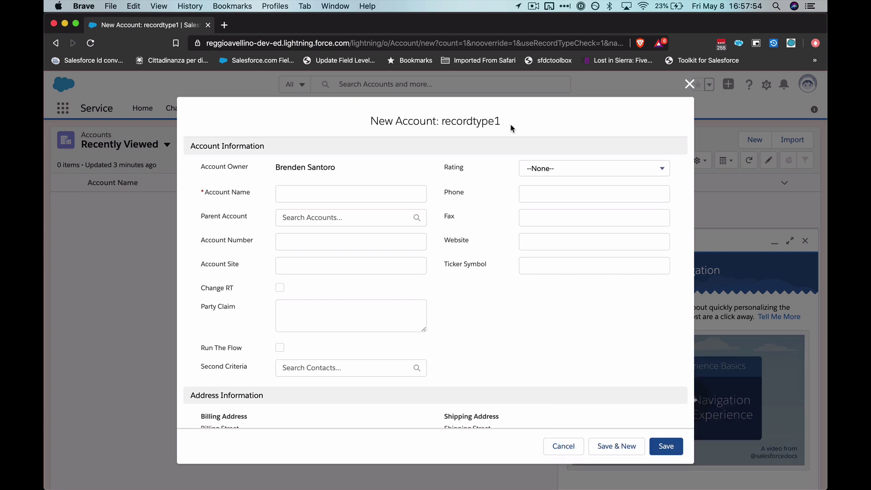
{"action": "scroll", "coordinate": [496, 273], "scroll_direction": "down", "scroll_amount": 5}
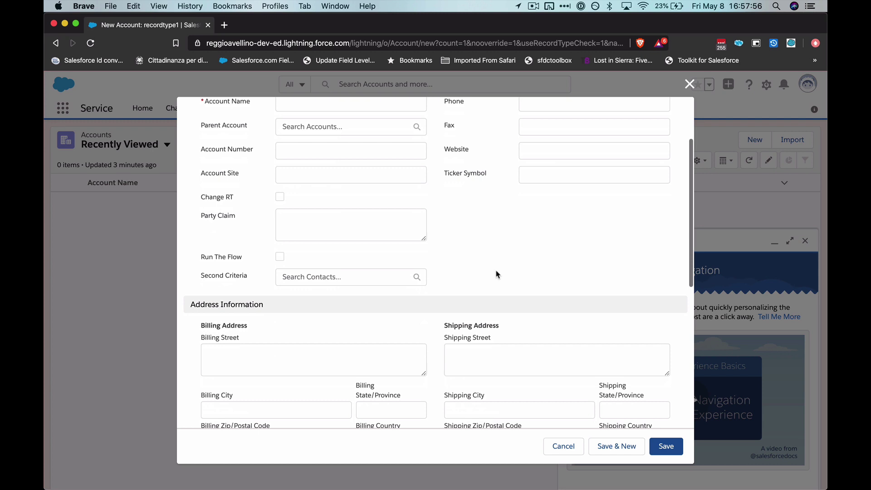
{"action": "scroll", "coordinate": [497, 274], "scroll_direction": "up", "scroll_amount": 5}
{"action": "scroll", "coordinate": [496, 274], "scroll_direction": "down", "scroll_amount": 10}
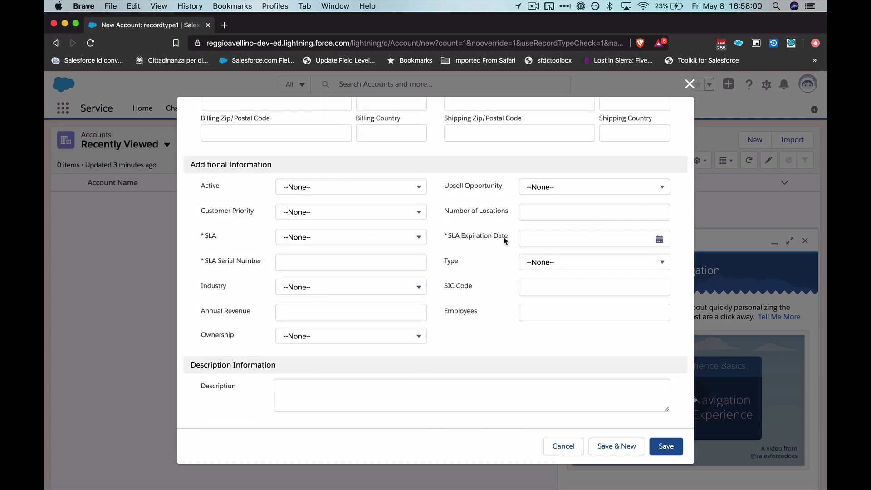
{"action": "left_click", "coordinate": [402, 186]}
{"action": "left_click", "coordinate": [572, 188]}
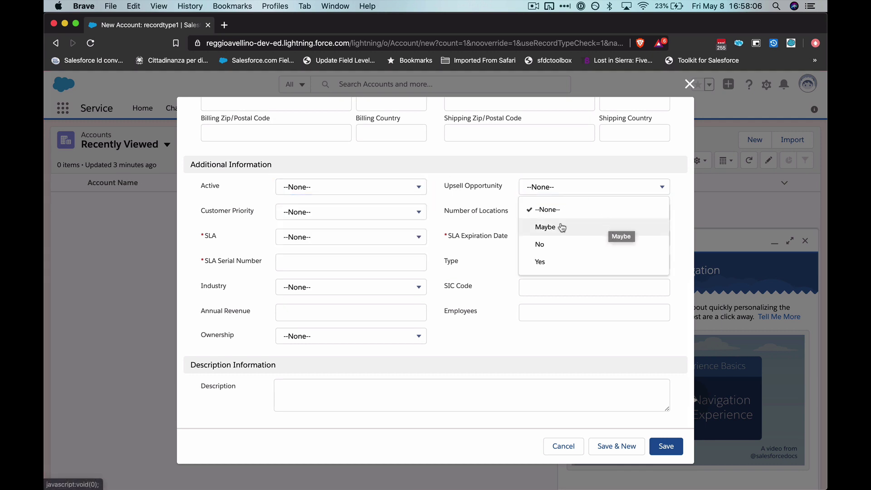
{"action": "left_click", "coordinate": [444, 187]}
{"action": "key", "text": "Escape"}
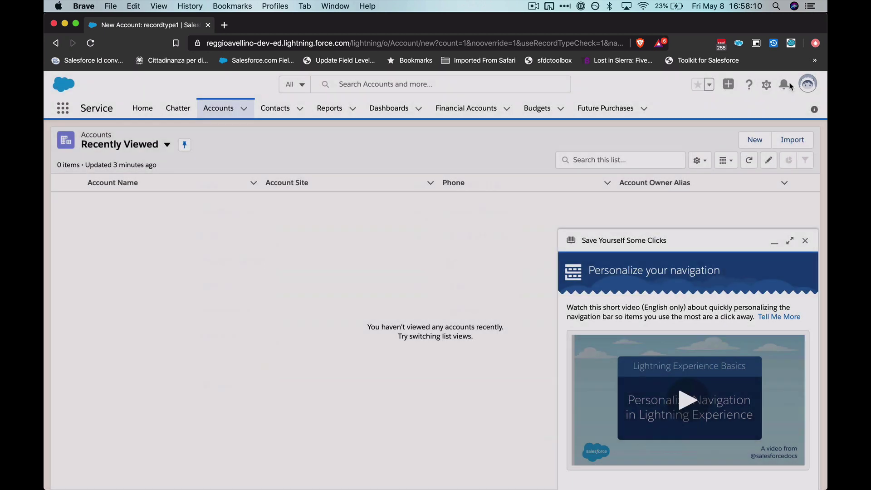
- Go to the Account object's Validation Rules page in Setup
{"action": "left_click", "coordinate": [765, 85]}
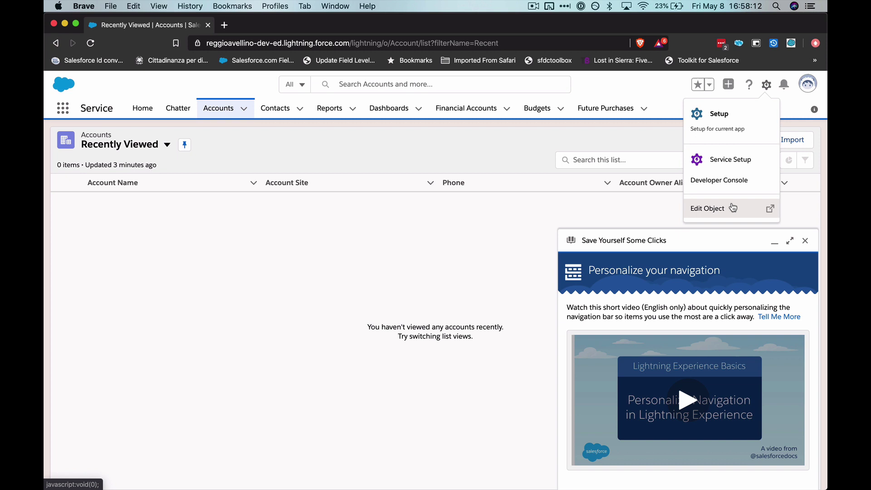
{"action": "left_click", "coordinate": [767, 208]}
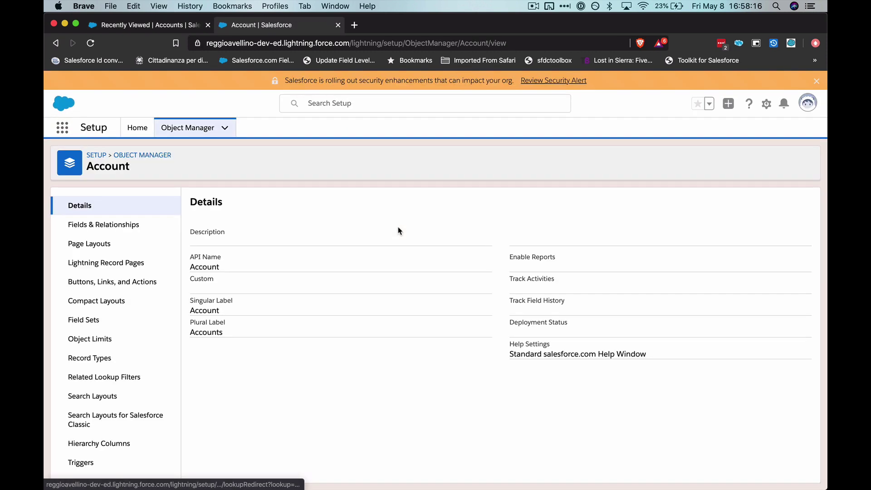
{"action": "left_click", "coordinate": [108, 225]}
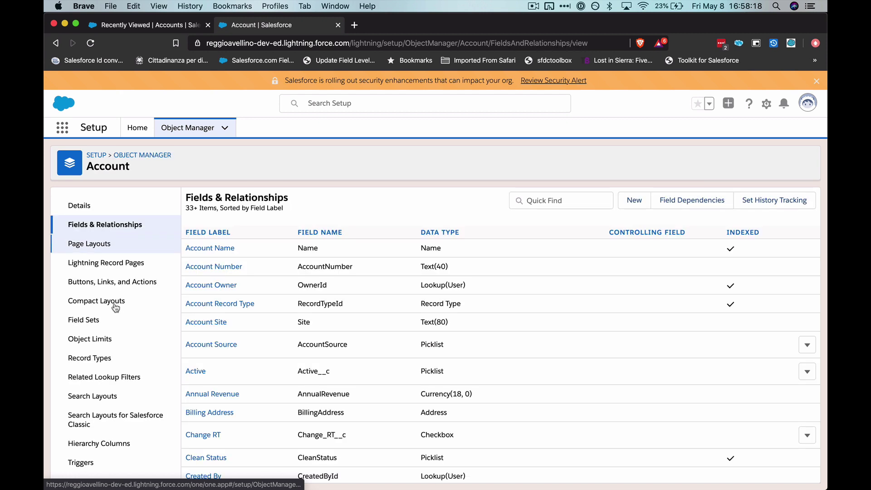
{"action": "scroll", "coordinate": [112, 318], "scroll_direction": "down", "scroll_amount": 1}
{"action": "left_click", "coordinate": [107, 463]}
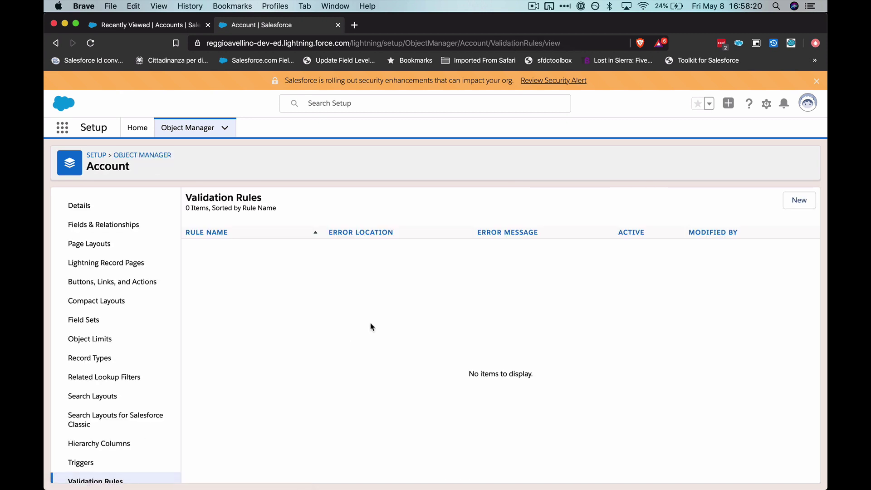
- Start a new Account validation rule and enter its rule name
{"action": "left_click", "coordinate": [796, 200]}
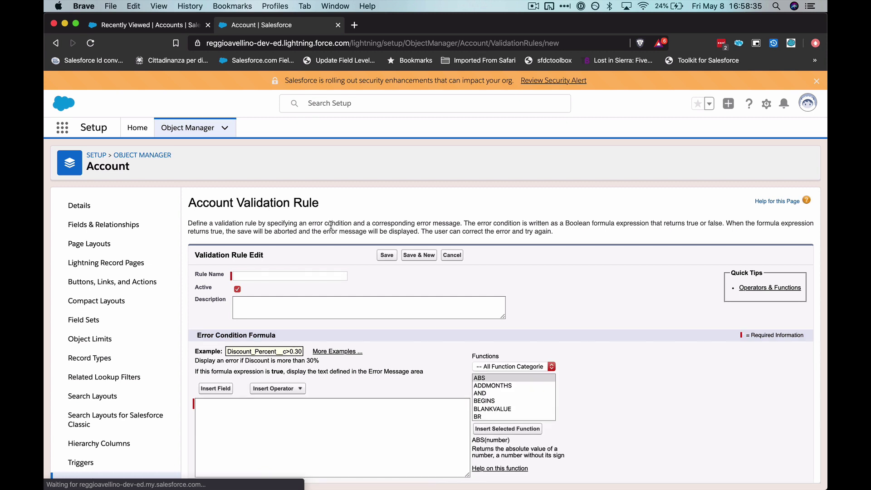
{"action": "left_click", "coordinate": [313, 280]}
{"action": "type", "text": "U"}
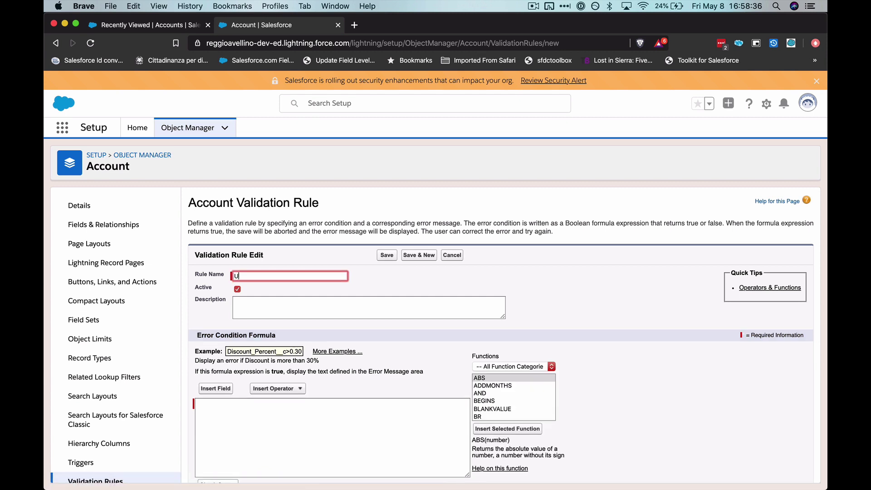
{"action": "type", "text": "psell_Oppty"}
{"action": "scroll", "coordinate": [293, 340], "scroll_direction": "down", "scroll_amount": 3}
- Enter the error condition ISPICKVAL(UpsellOpportunity__c,"Maybe"), inserting the field from the picker
{"action": "left_click", "coordinate": [292, 340]}
{"action": "type", "text": "ISP"}
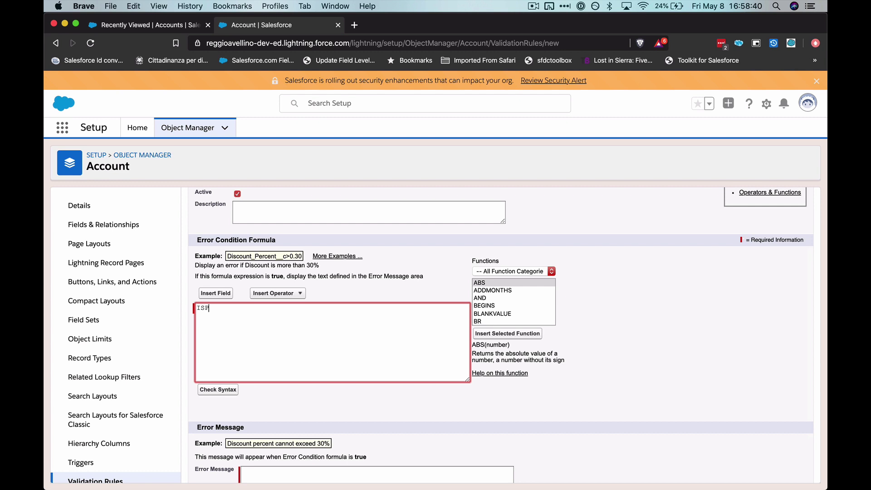
{"action": "type", "text": "ICKVAL*("}
{"action": "left_click", "coordinate": [215, 293]}
{"action": "left_click", "coordinate": [485, 325]}
{"action": "key", "text": "u"}
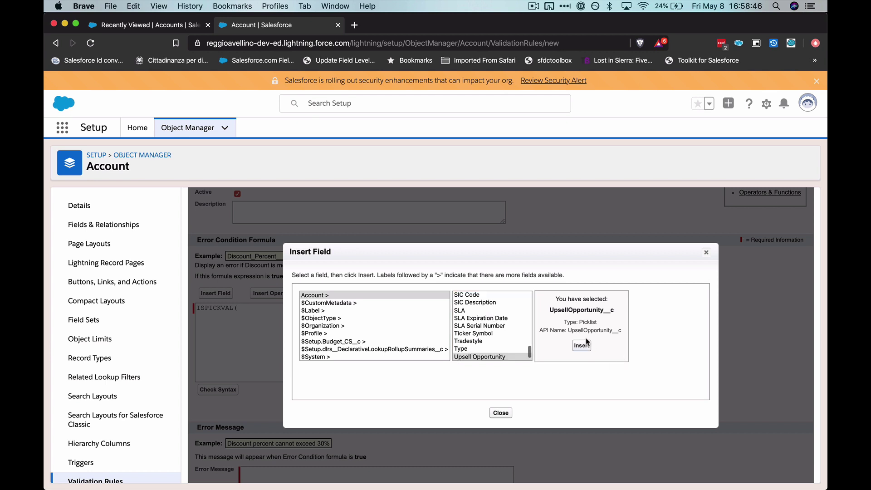
{"action": "left_click", "coordinate": [581, 346]}
{"action": "type", "text": ",\"May"}
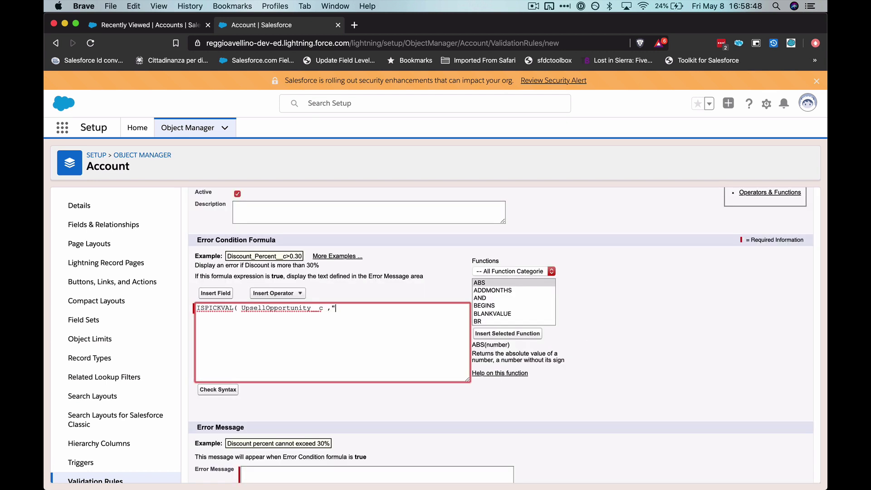
{"action": "type", "text": "be\""}
- Add the error message 'You can't choose maybe, pick something else' and save the rule
{"action": "scroll", "coordinate": [348, 435], "scroll_direction": "down", "scroll_amount": 3}
{"action": "left_click", "coordinate": [325, 413]}
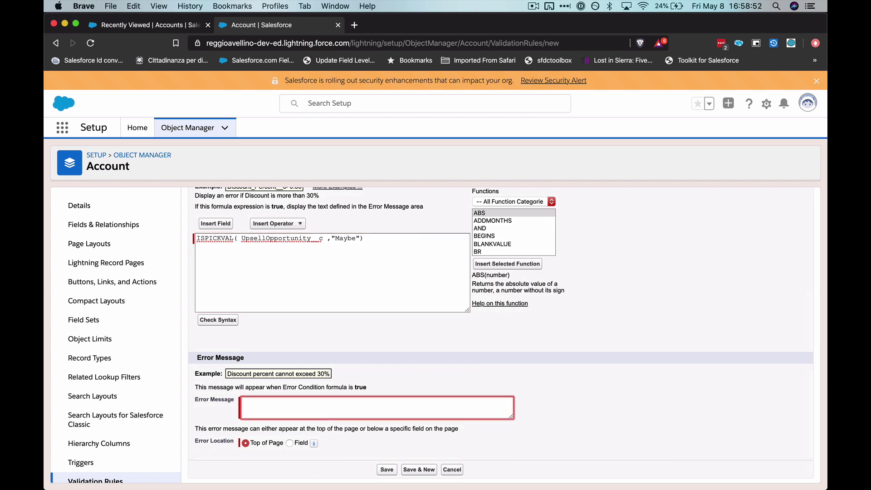
{"action": "type", "text": "You can't choose maybe, pick something else"}
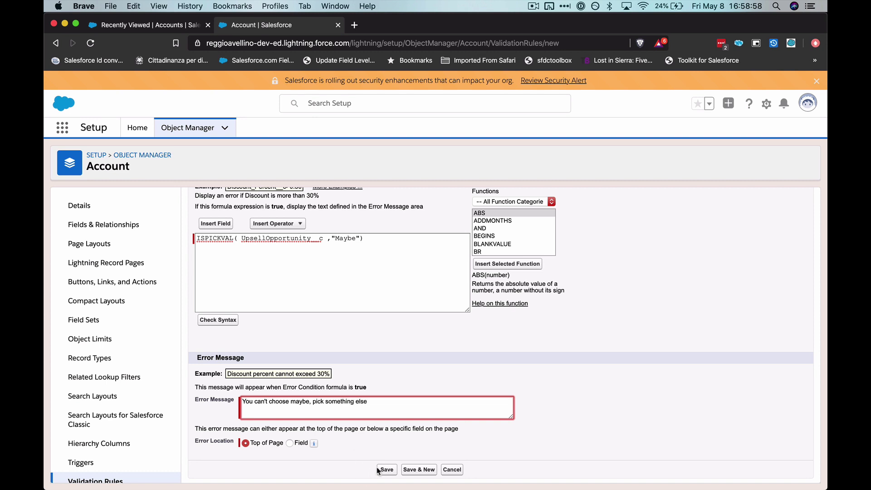
{"action": "left_click", "coordinate": [385, 469]}
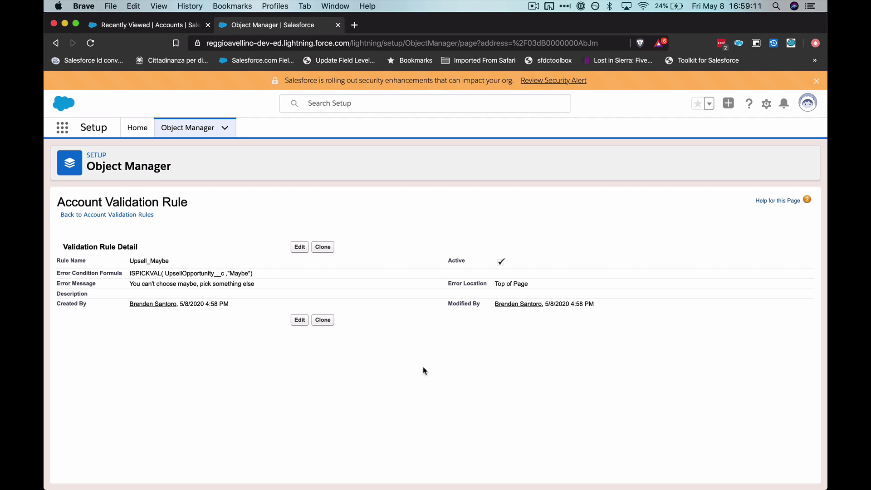
- Open Setup Home in a new tab and start a new Account record
{"action": "left_click", "coordinate": [767, 104]}
{"action": "left_click", "coordinate": [726, 136]}
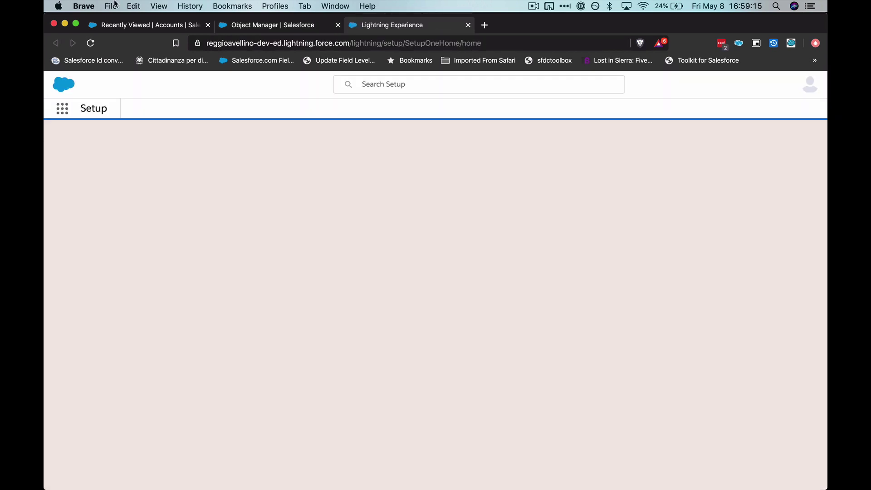
{"action": "left_click", "coordinate": [131, 25]}
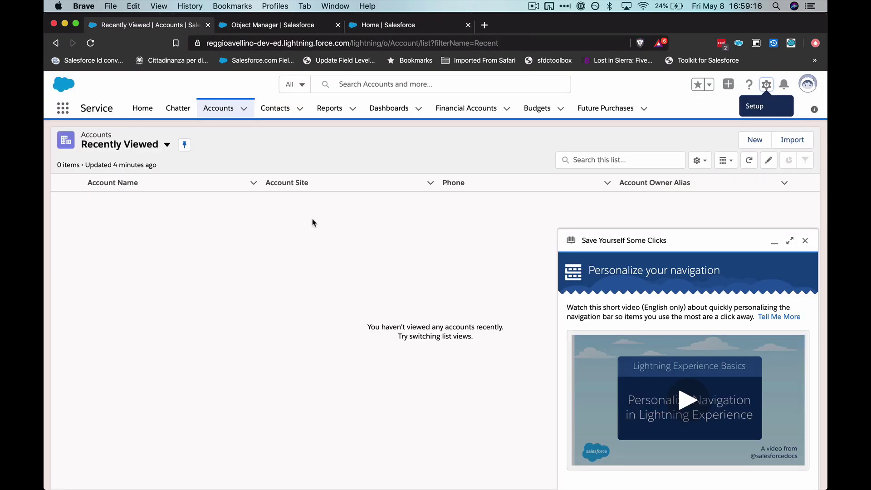
{"action": "left_click", "coordinate": [744, 139]}
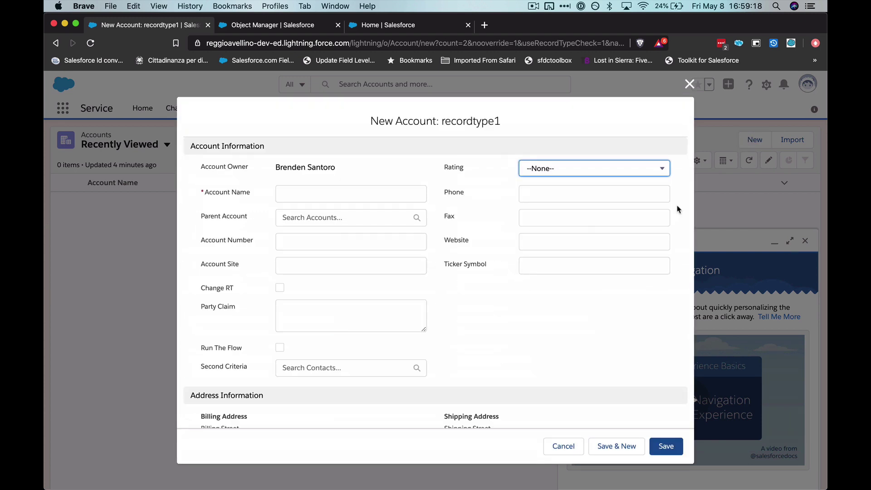
- Name the account 'tes', set Upsell Opportunity to Maybe, and try saving
{"action": "left_click", "coordinate": [354, 194]}
{"action": "type", "text": "tes"}
{"action": "scroll", "coordinate": [413, 278], "scroll_direction": "down", "scroll_amount": 5}
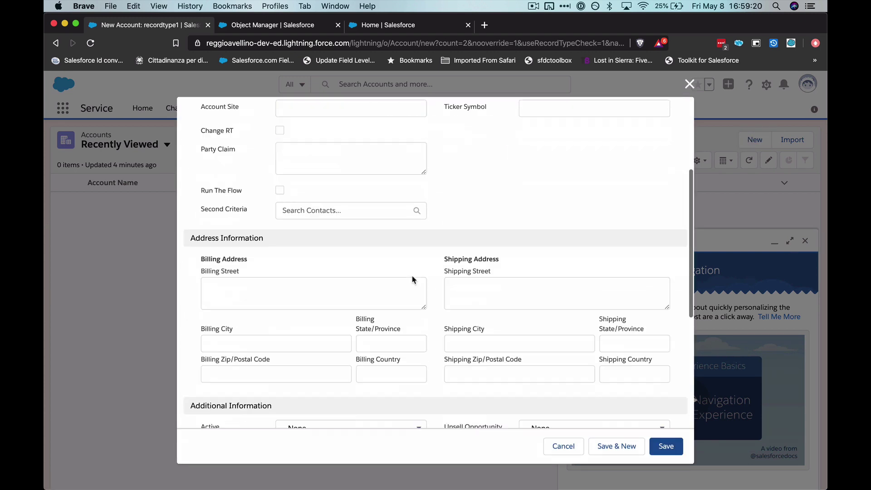
{"action": "scroll", "coordinate": [564, 310], "scroll_direction": "down", "scroll_amount": 4}
{"action": "left_click", "coordinate": [550, 259]}
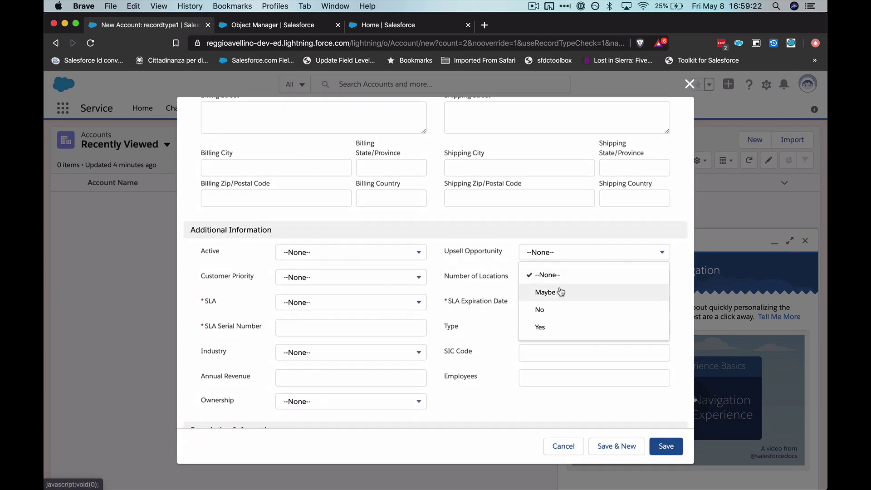
{"action": "left_click", "coordinate": [561, 292]}
{"action": "left_click", "coordinate": [666, 446]}
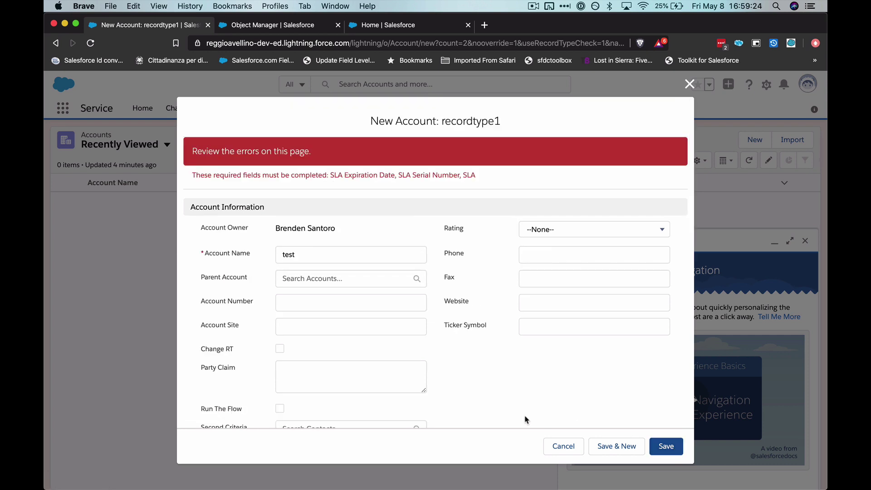
- Set SLA to Gold, expiration 5/8/2020, serial number 12345, and retry the save, which gets rejected
{"action": "scroll", "coordinate": [525, 417], "scroll_direction": "down", "scroll_amount": 10}
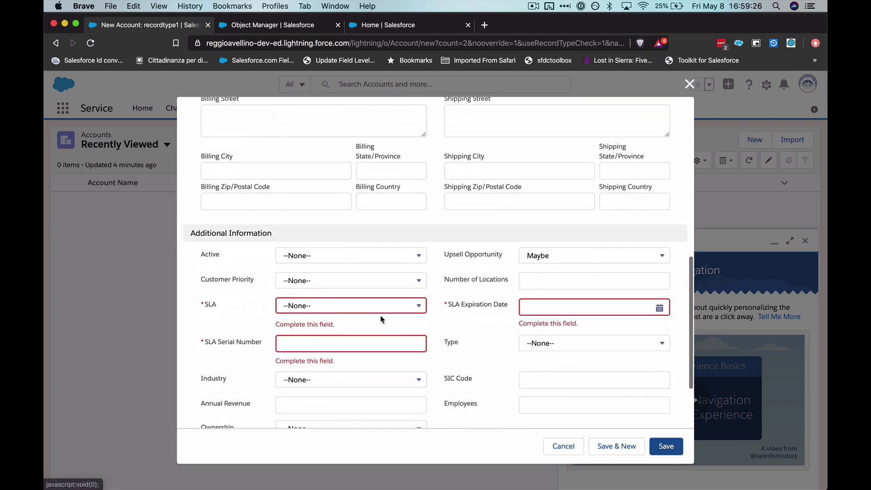
{"action": "left_click", "coordinate": [381, 306]}
{"action": "left_click", "coordinate": [302, 344]}
{"action": "left_click", "coordinate": [558, 306]}
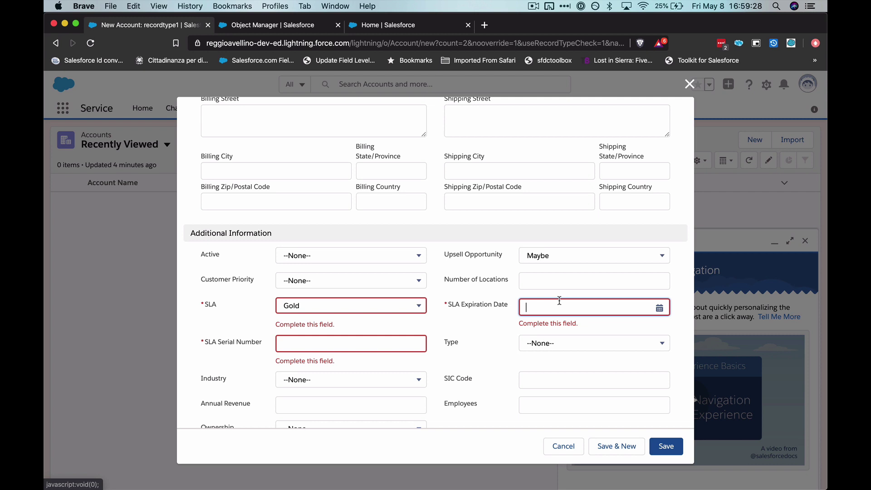
{"action": "left_click", "coordinate": [640, 178]}
{"action": "left_click", "coordinate": [342, 345]}
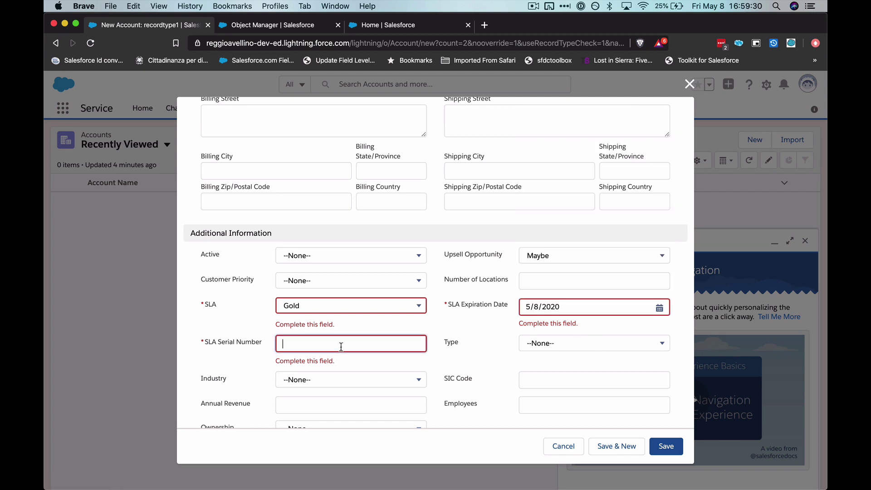
{"action": "type", "text": "12345"}
{"action": "left_click", "coordinate": [666, 447]}
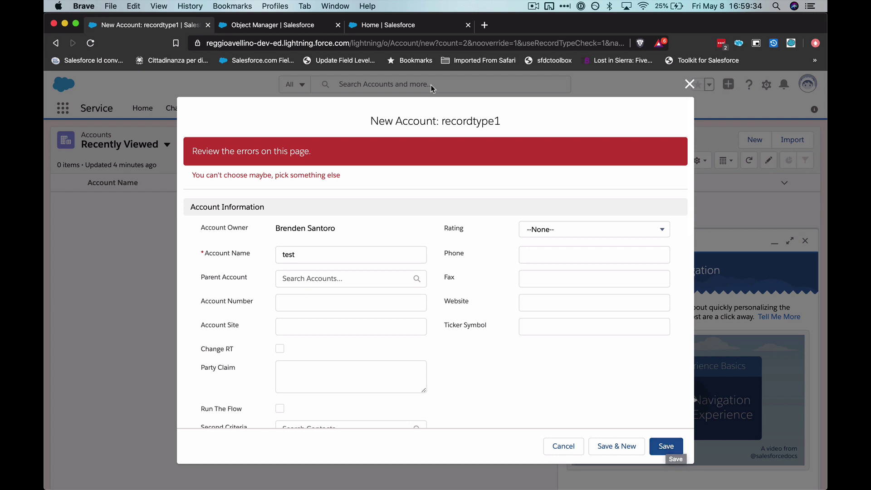
{"action": "left_click", "coordinate": [415, 31]}
- Find Flows via Quick Find 'flow' and create a new Record-Changed Flow
{"action": "left_click", "coordinate": [110, 157]}
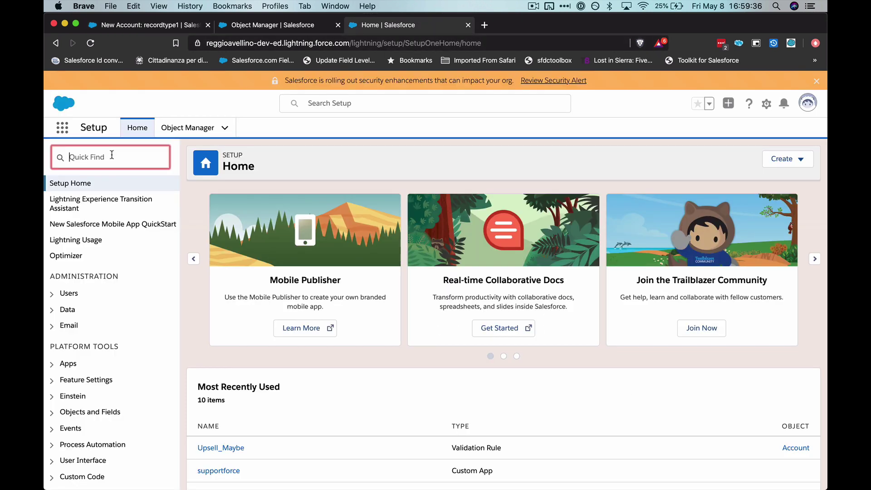
{"action": "type", "text": "flow"}
{"action": "left_click", "coordinate": [107, 264]}
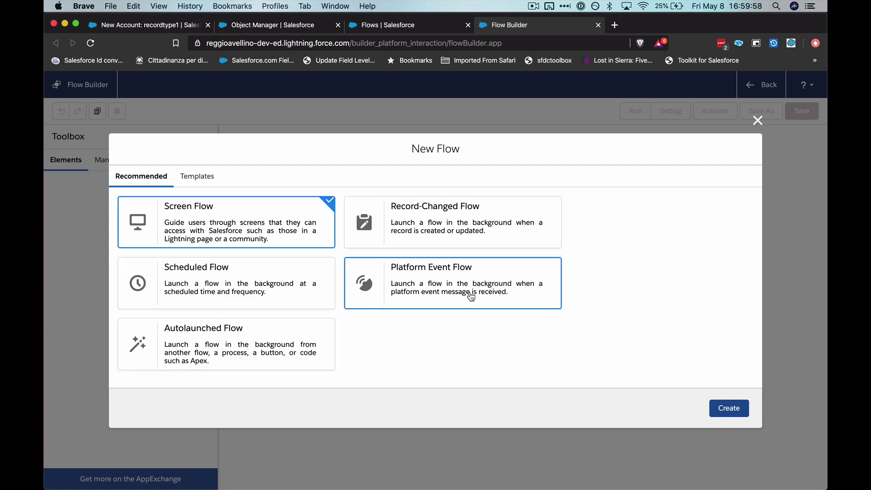
{"action": "left_click", "coordinate": [498, 232]}
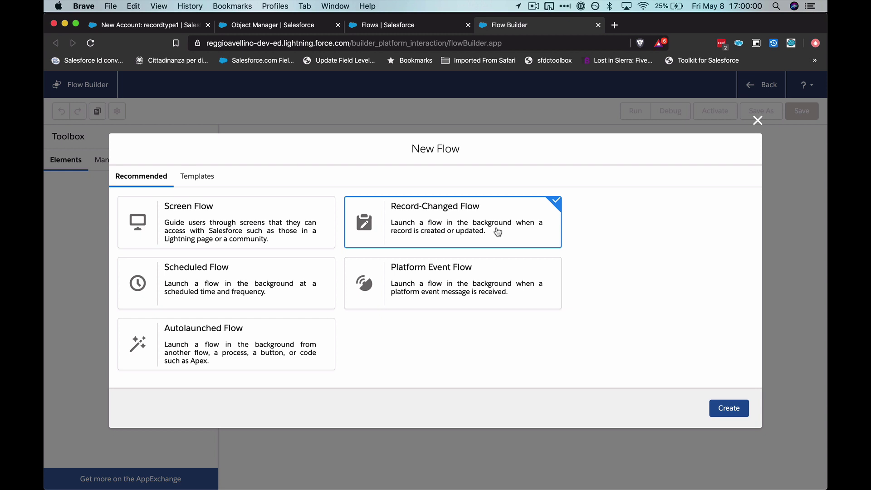
{"action": "left_click", "coordinate": [740, 407]}
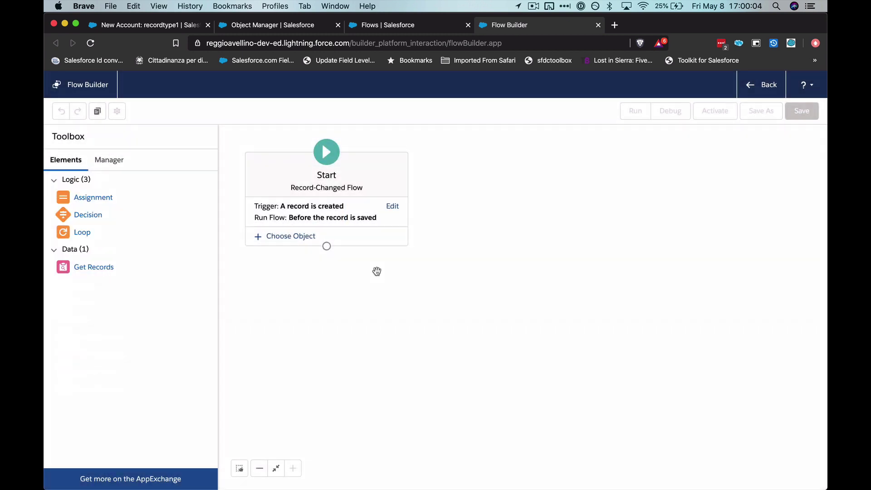
{"action": "left_click", "coordinate": [393, 208]}
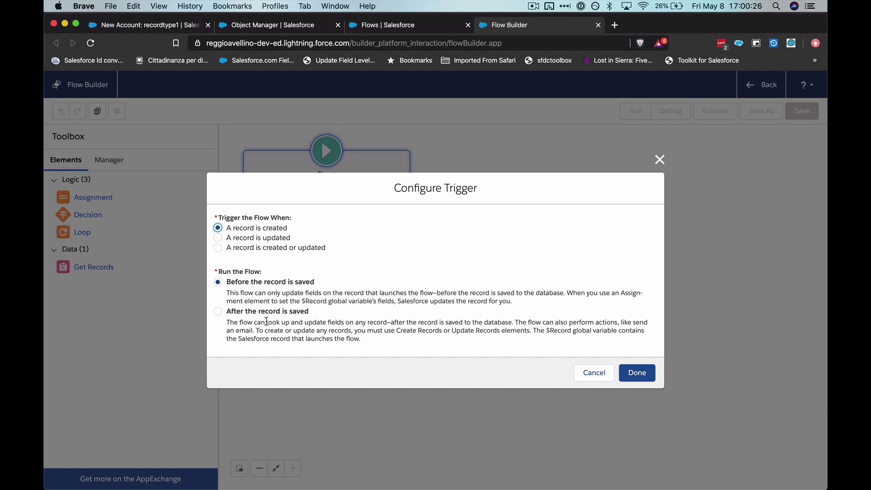
{"action": "left_click_drag", "start_coordinate": [228, 283], "coordinate": [381, 313]}
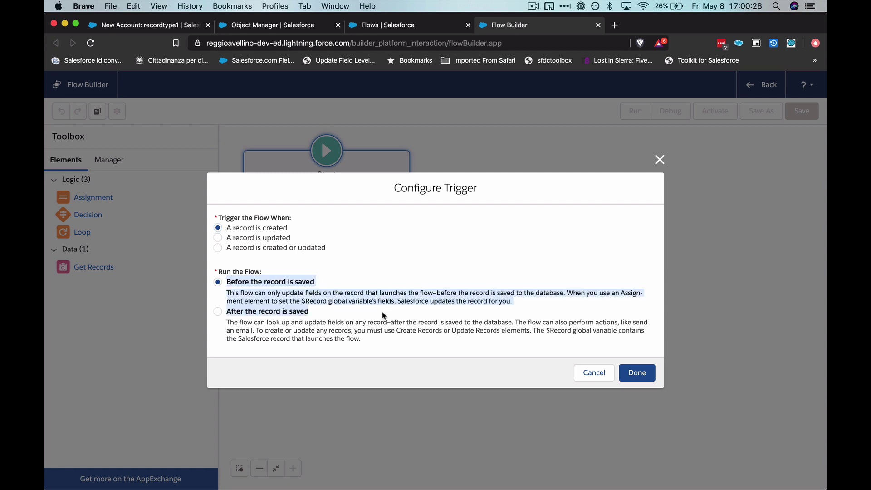
{"action": "left_click", "coordinate": [383, 315]}
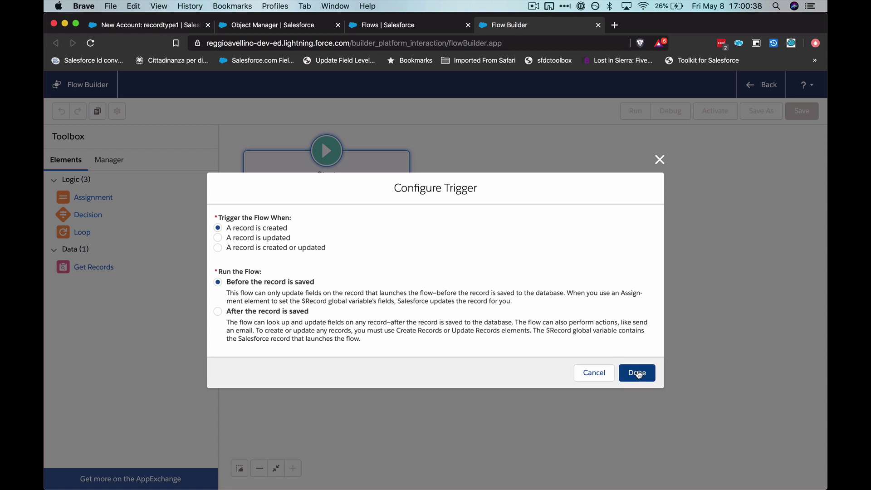
{"action": "left_click", "coordinate": [639, 374]}
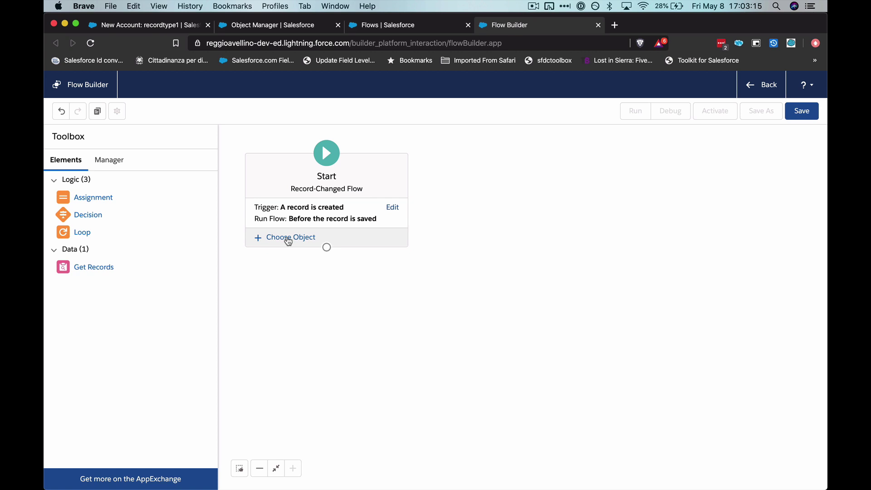
- Set Account as the flow's triggering object, found by searching 'acc'
{"action": "left_click", "coordinate": [288, 241]}
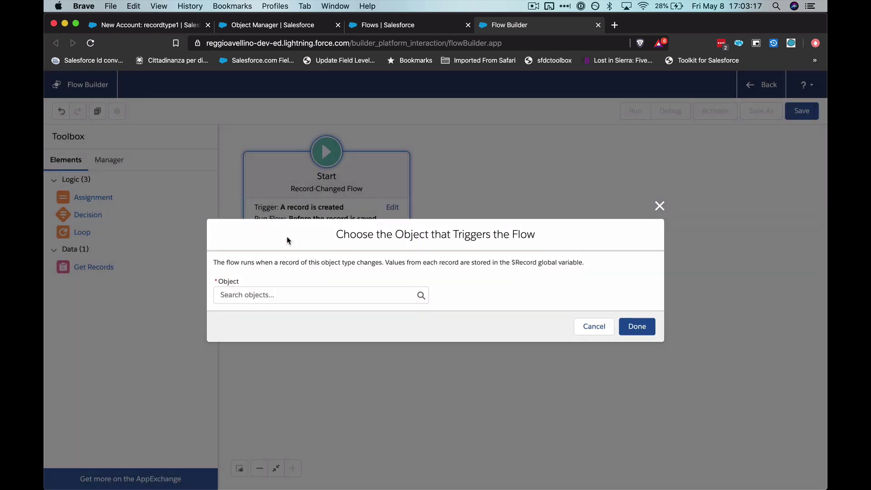
{"action": "type", "text": "acc"}
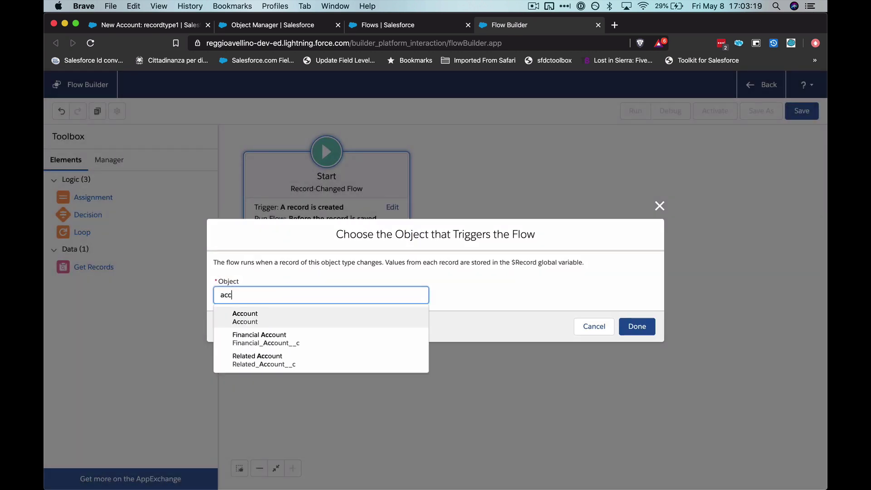
{"action": "left_click", "coordinate": [278, 313]}
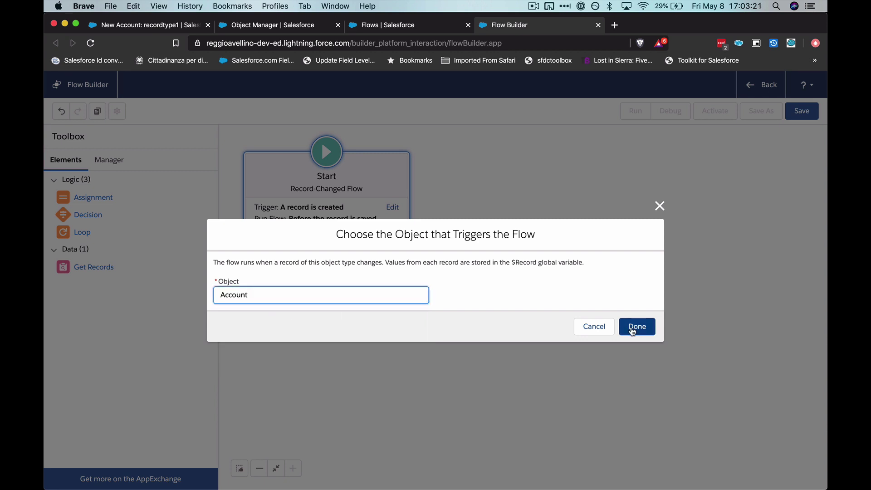
{"action": "left_click", "coordinate": [635, 329]}
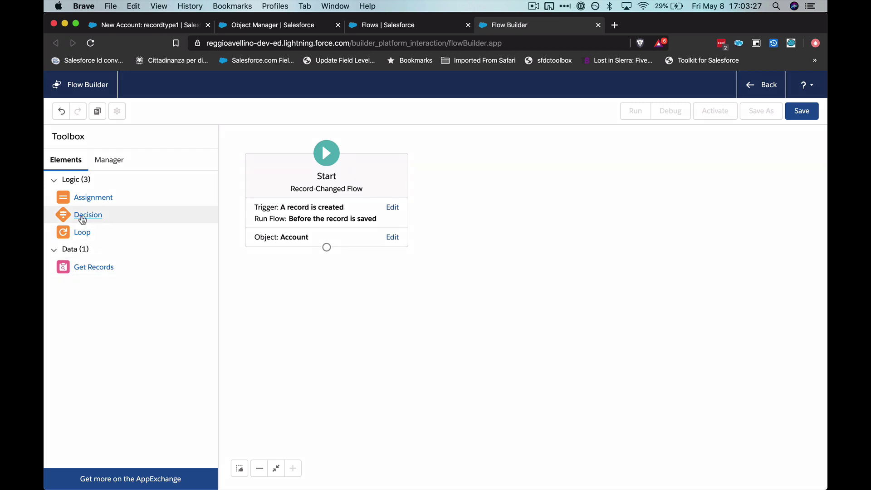
- Add a Decision labelled 'What is Upsell Field?' with a first outcome named 'Not Maybe'
{"action": "left_click_drag", "start_coordinate": [75, 218], "coordinate": [296, 274]}
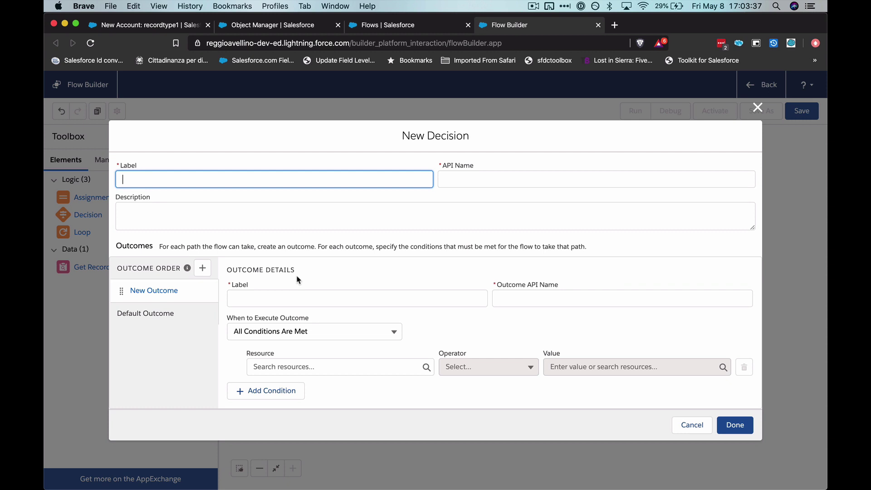
{"action": "type", "text": "What is Upsell Field?"}
{"action": "key", "text": "Tab"}
{"action": "left_click", "coordinate": [366, 305]}
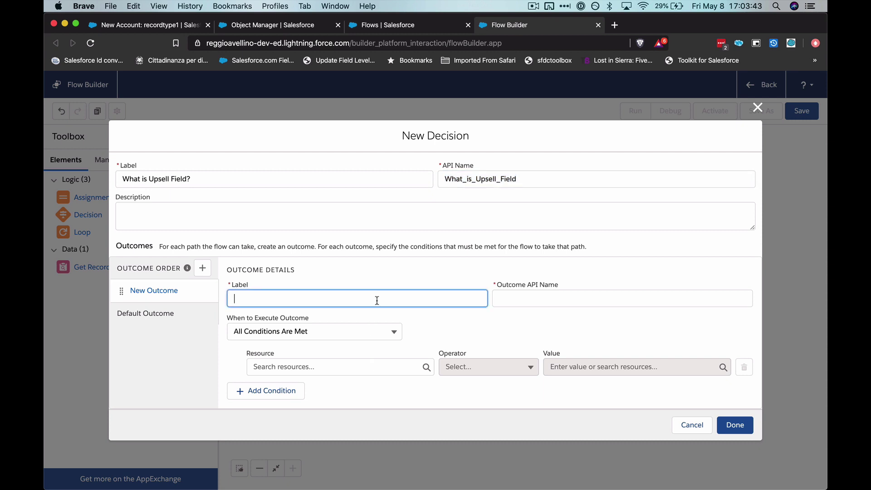
{"action": "type", "text": "Not Maybe"}
{"action": "key", "text": "Tab"}
- Give Not Maybe the condition Upsell Opportunity Does Not Equal Maybe
{"action": "left_click", "coordinate": [363, 365]}
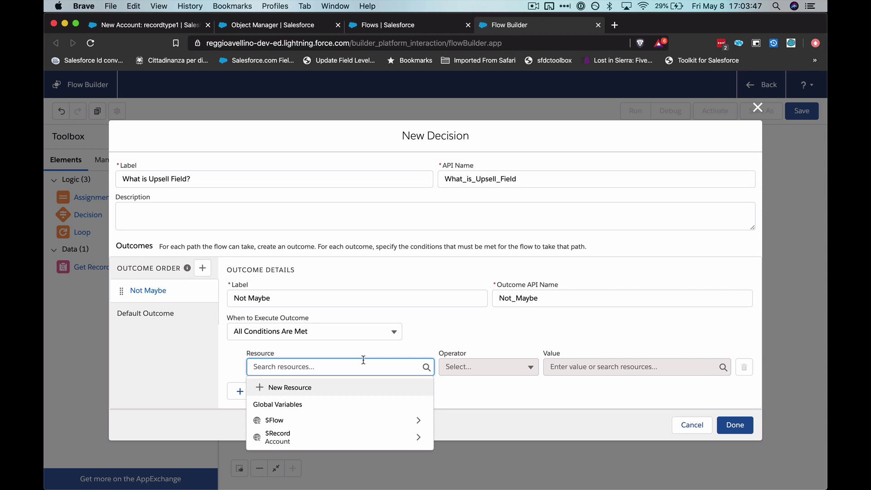
{"action": "left_click", "coordinate": [306, 442]}
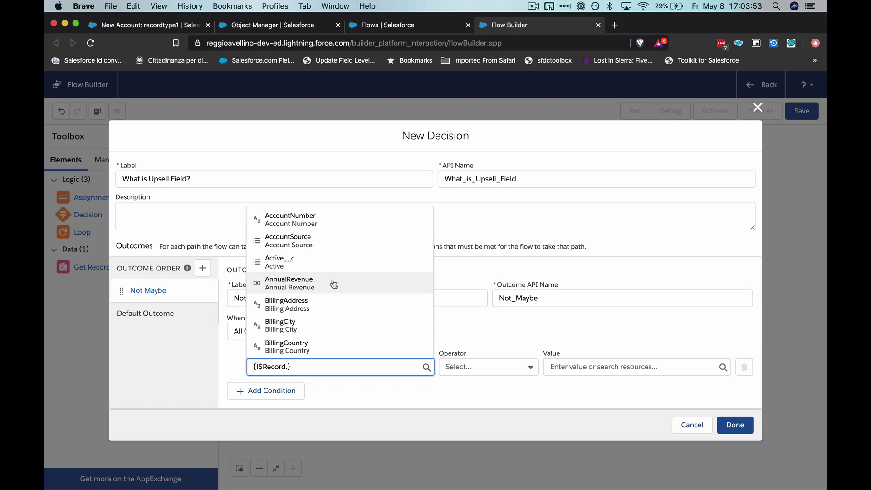
{"action": "type", "text": "upsell"}
{"action": "left_click", "coordinate": [325, 346]}
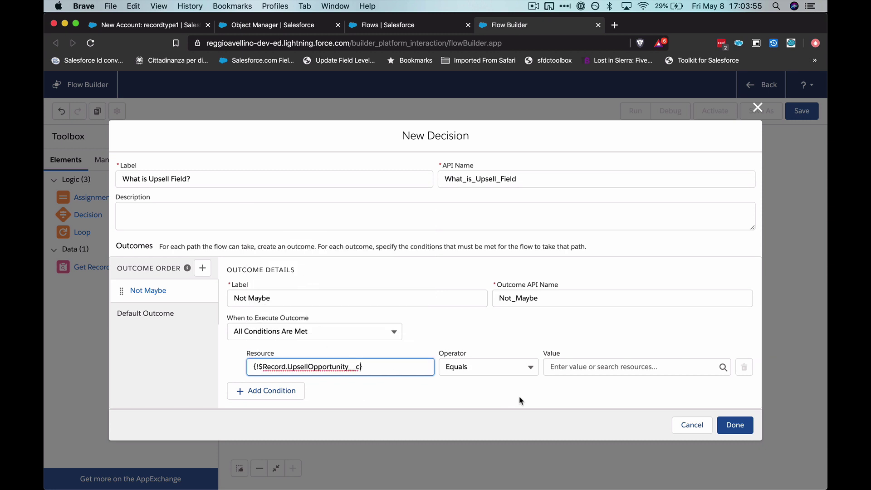
{"action": "left_click", "coordinate": [522, 367]}
{"action": "left_click", "coordinate": [501, 257]}
{"action": "left_click", "coordinate": [592, 372]}
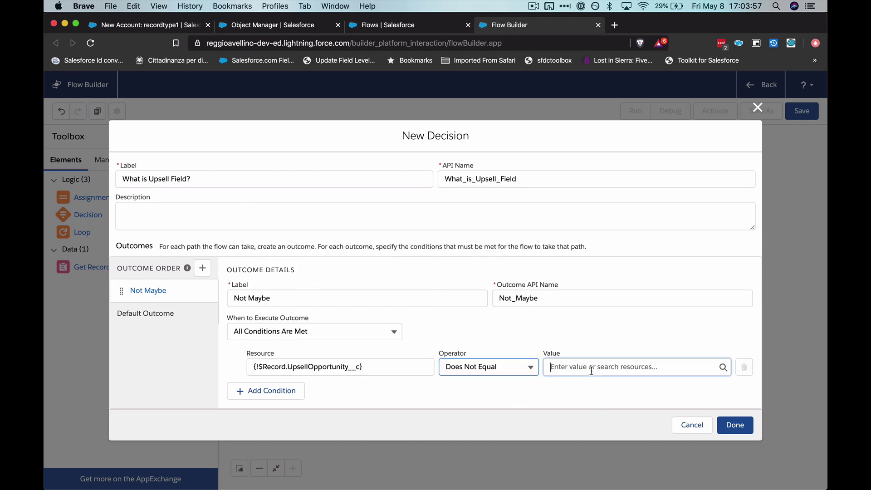
{"action": "type", "text": "May"}
{"action": "left_click", "coordinate": [583, 349]}
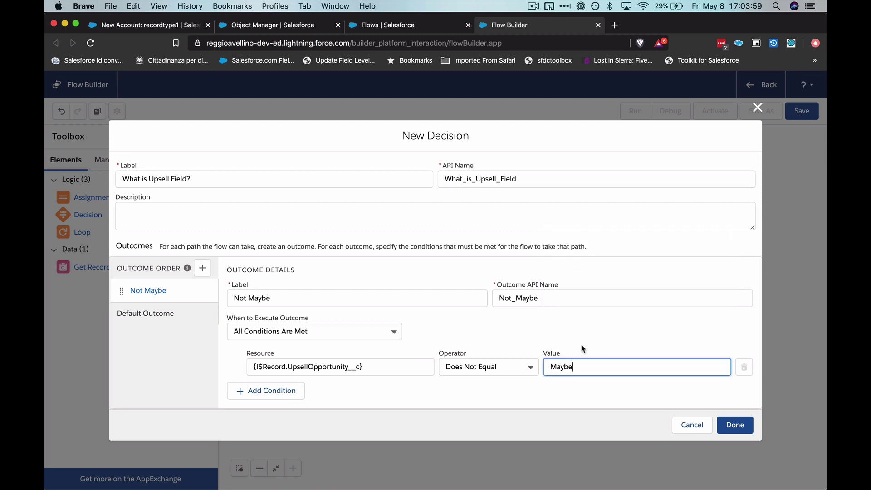
- Add a 'Maybe' outcome with condition {!$Record.UpsellOpportunity__c} Equals Maybe
{"action": "left_click", "coordinate": [202, 268]}
{"action": "type", "text": "M"}
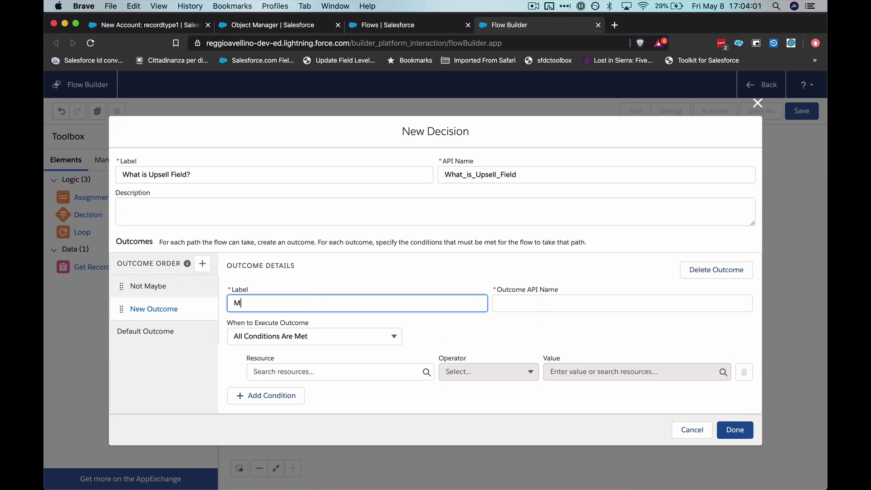
{"action": "type", "text": "aybe"}
{"action": "key", "text": "Tab"}
{"action": "left_click", "coordinate": [313, 366]}
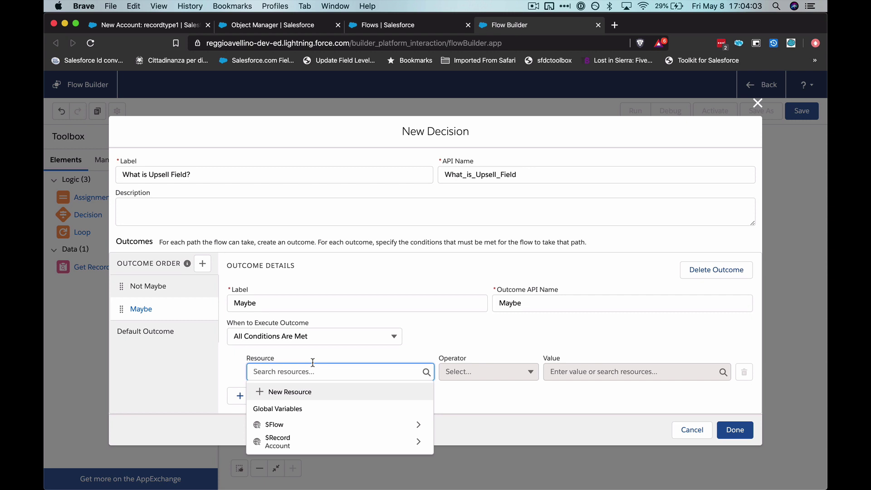
{"action": "left_click", "coordinate": [305, 442]}
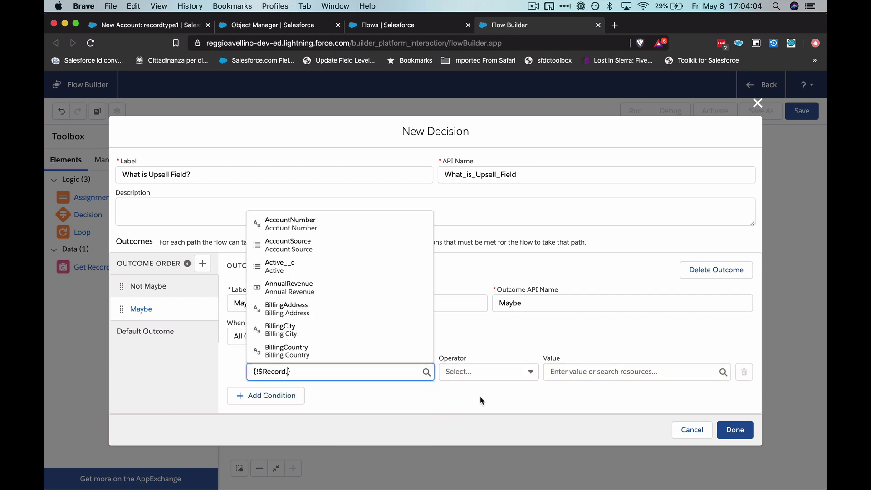
{"action": "type", "text": "Ups"}
{"action": "left_click", "coordinate": [358, 344]}
{"action": "left_click", "coordinate": [600, 366]}
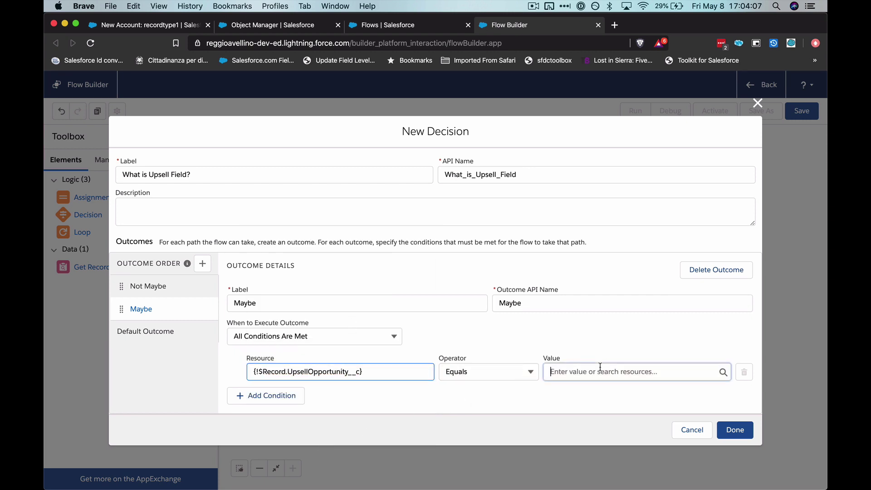
{"action": "type", "text": "Maybe"}
{"action": "left_click", "coordinate": [638, 348]}
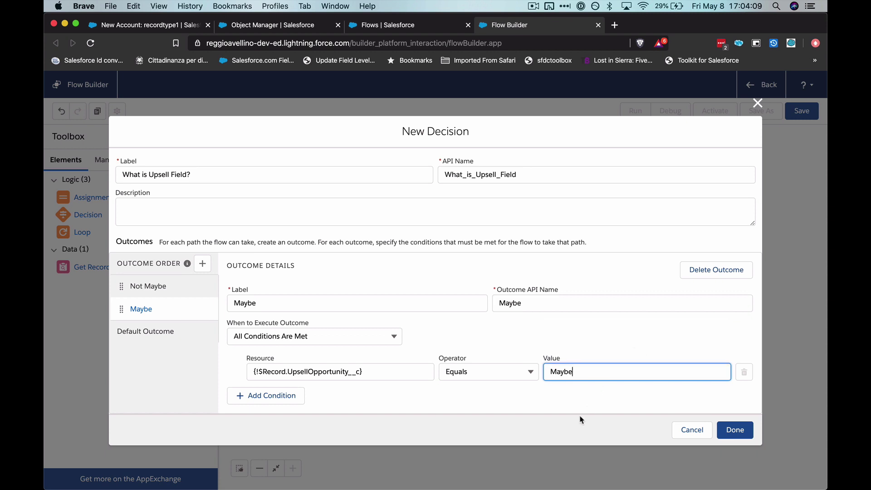
{"action": "left_click", "coordinate": [581, 419]}
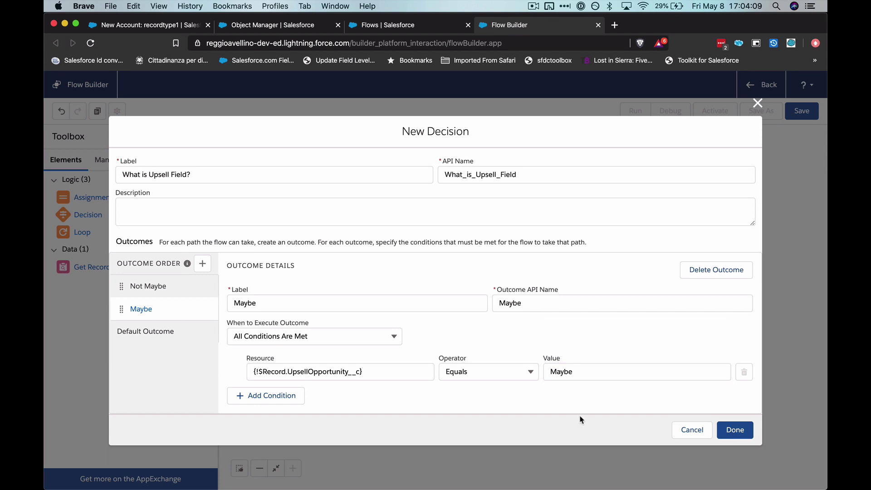
- Connect Start to the decision and add an assignment labelled 'Make it something else'
{"action": "left_click", "coordinate": [747, 431]}
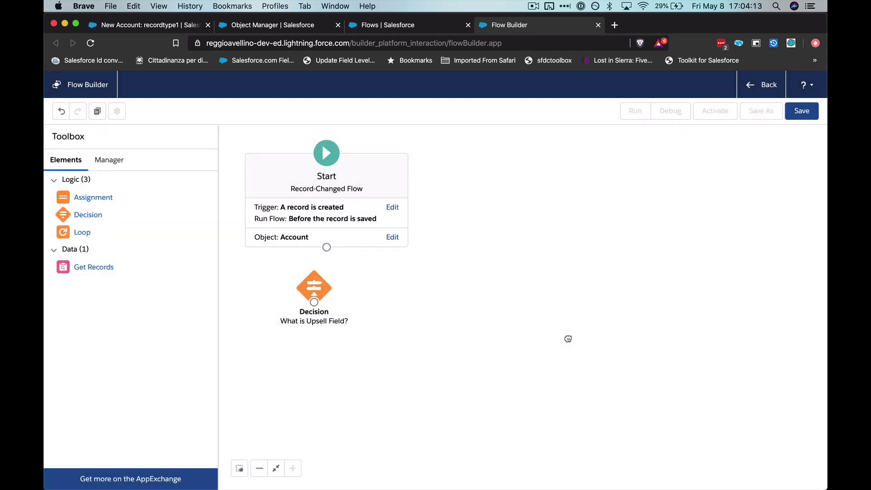
{"action": "left_click_drag", "start_coordinate": [327, 247], "coordinate": [334, 300]}
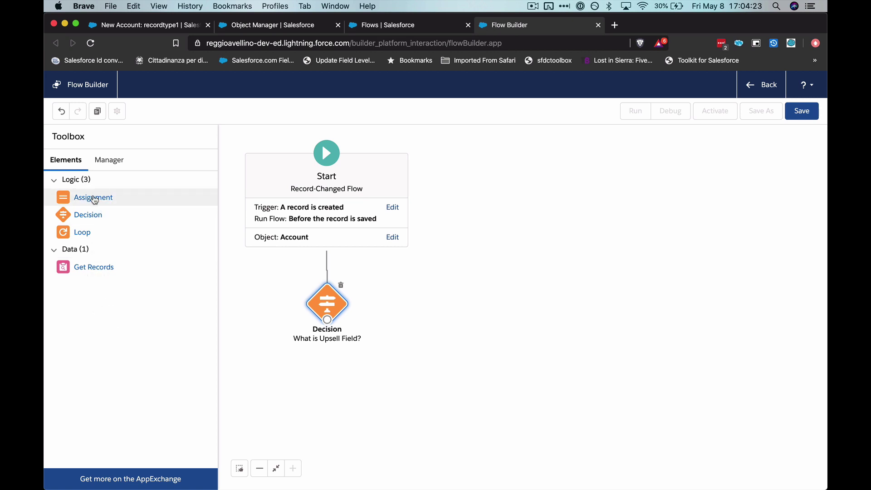
{"action": "left_click_drag", "start_coordinate": [88, 200], "coordinate": [405, 290]}
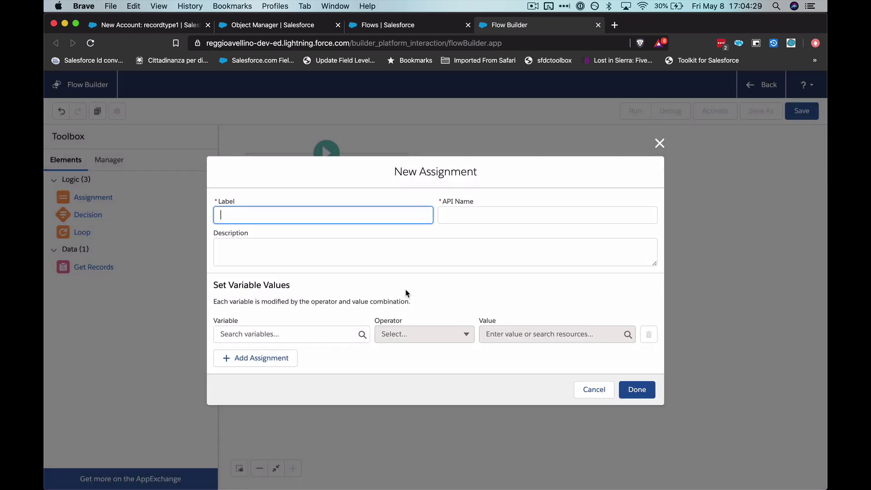
{"action": "type", "text": "Make it something else"}
{"action": "key", "text": "Tab"}
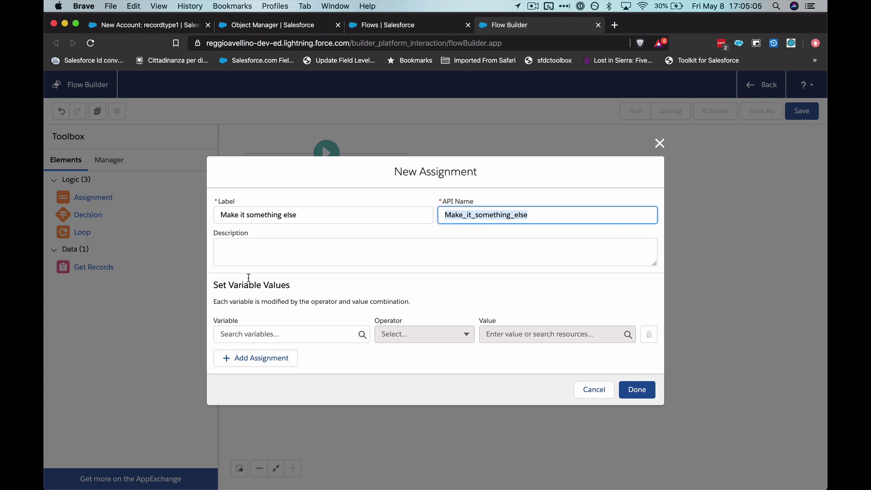
- Make the assignment set {!$Record.UpsellOpportunity__c} Equals an empty value
{"action": "left_click", "coordinate": [265, 331]}
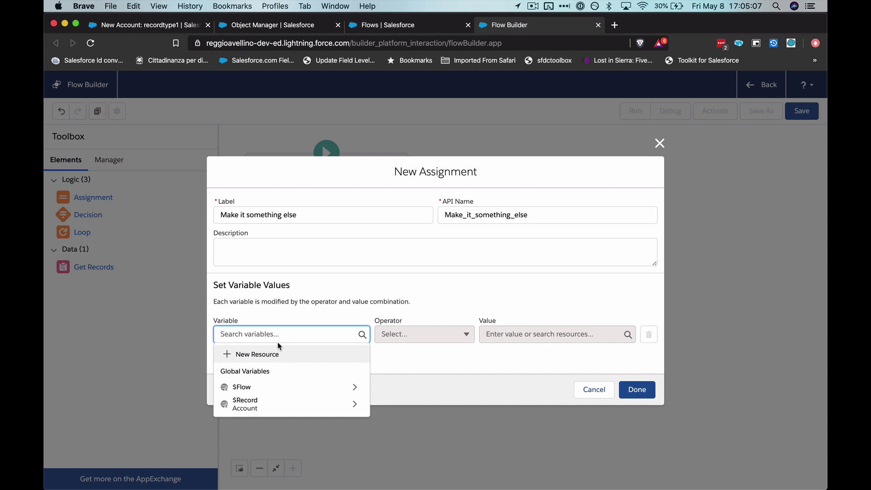
{"action": "left_click", "coordinate": [282, 402]}
{"action": "type", "text": "Upsel"}
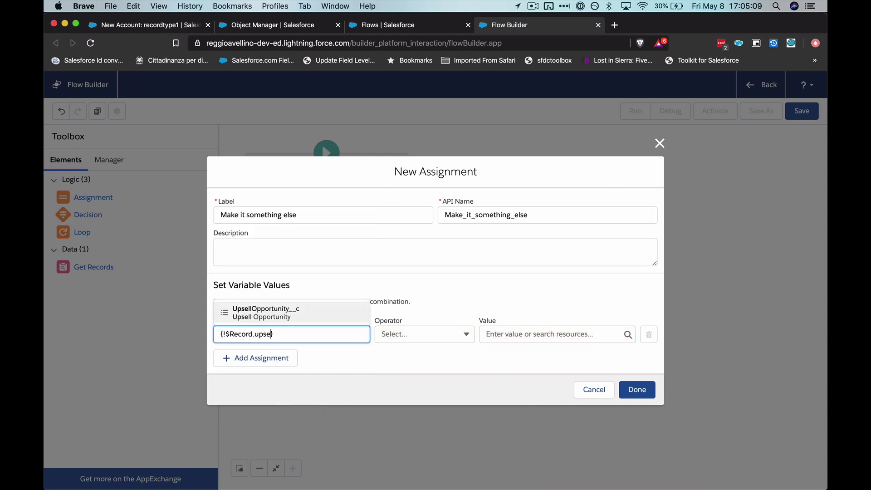
{"action": "left_click", "coordinate": [314, 310]}
{"action": "left_click", "coordinate": [545, 334]}
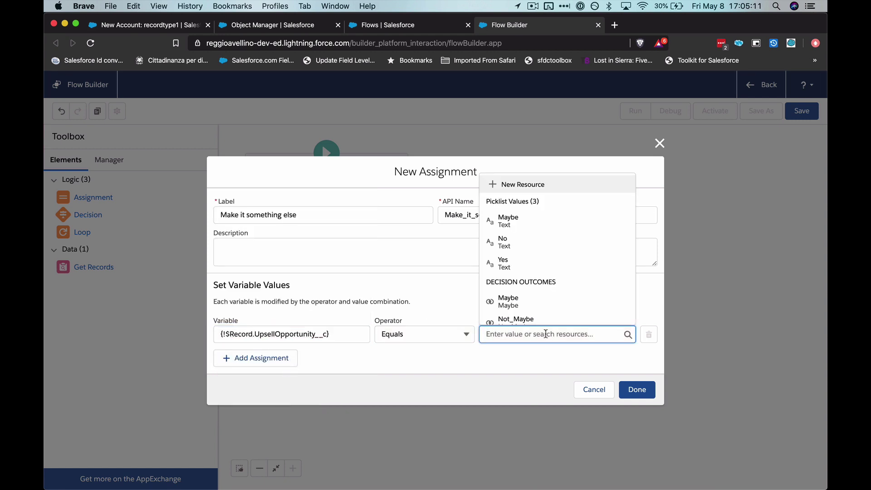
{"action": "scroll", "coordinate": [543, 303], "scroll_direction": "down", "scroll_amount": 3}
{"action": "scroll", "coordinate": [542, 304], "scroll_direction": "up", "scroll_amount": 3}
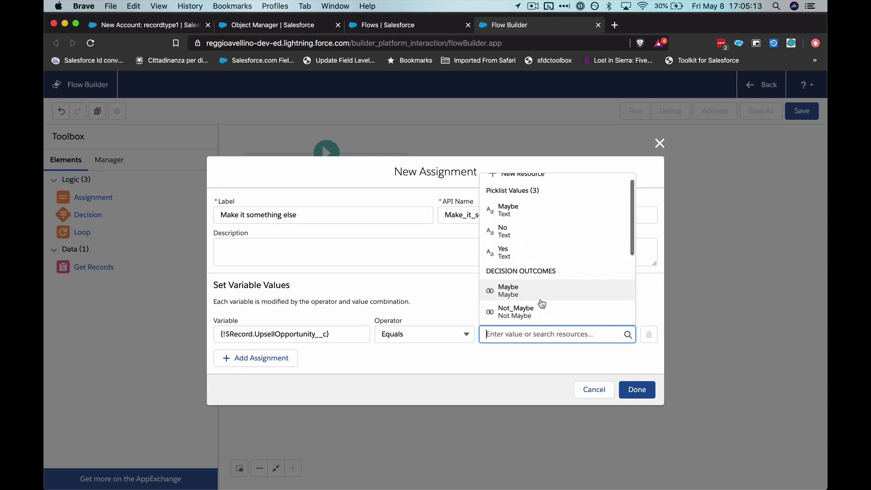
{"action": "left_click", "coordinate": [539, 365]}
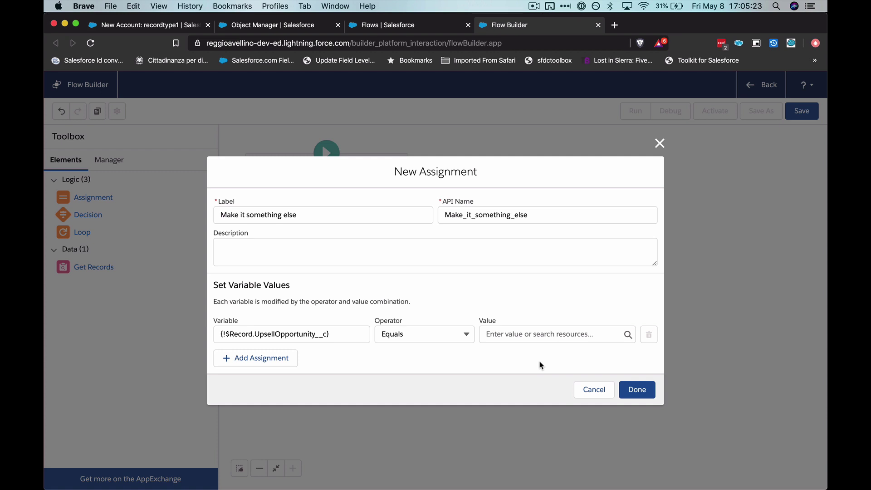
{"action": "left_click", "coordinate": [633, 390]}
- Connect the decision's Maybe outcome to the Make it something else assignment
{"action": "left_click_drag", "start_coordinate": [327, 320], "coordinate": [420, 311]}
{"action": "left_click", "coordinate": [470, 295]}
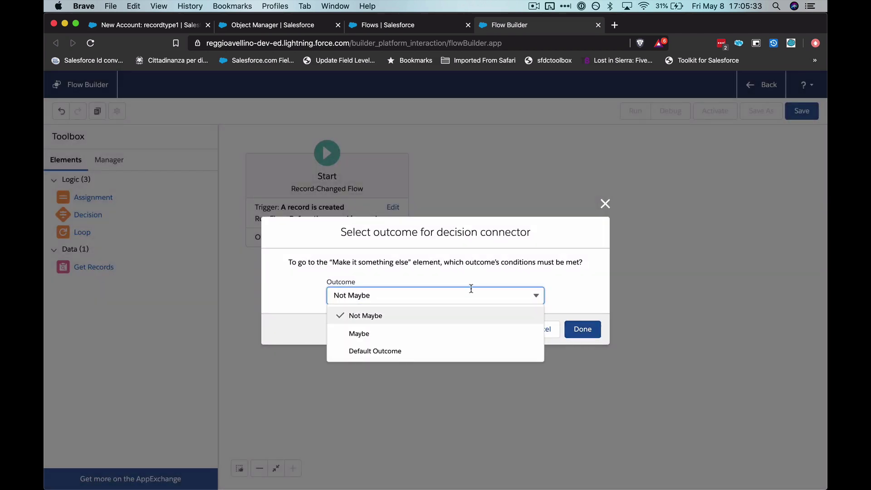
{"action": "left_click", "coordinate": [453, 339]}
{"action": "left_click", "coordinate": [583, 331]}
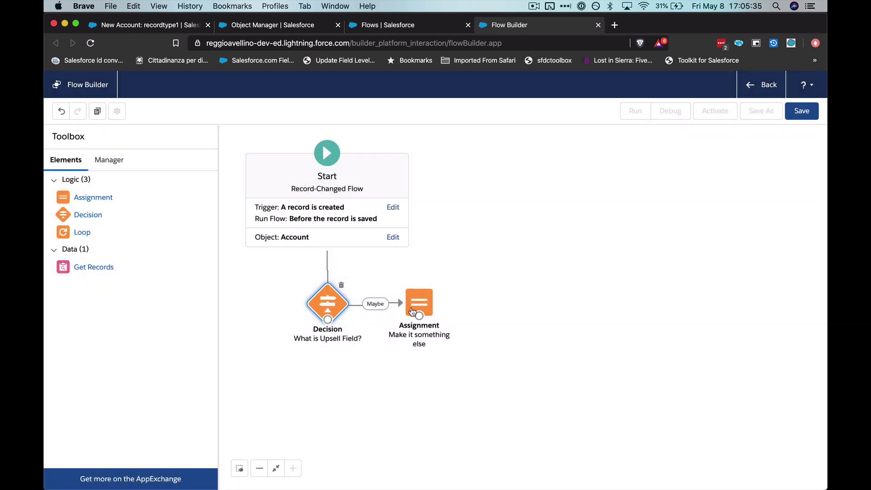
{"action": "left_click", "coordinate": [498, 320]}
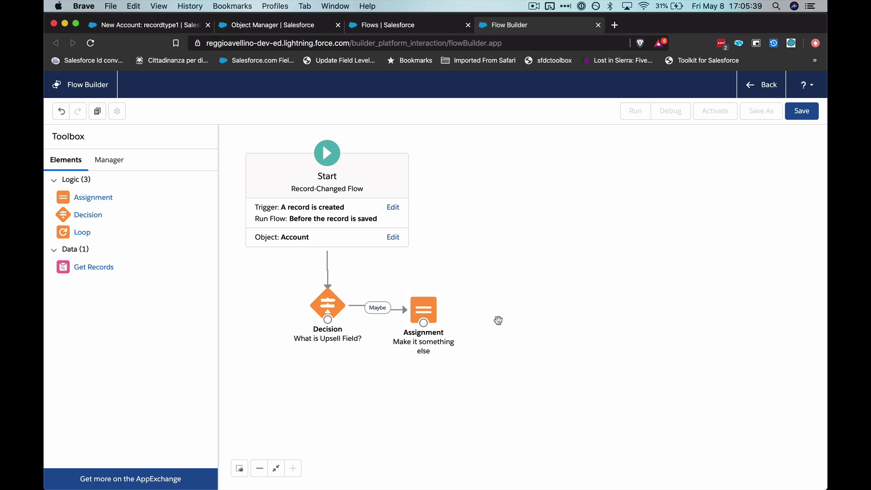
- Save the flow as 'Unreject Maybe Flow' and activate it
{"action": "left_click", "coordinate": [802, 113]}
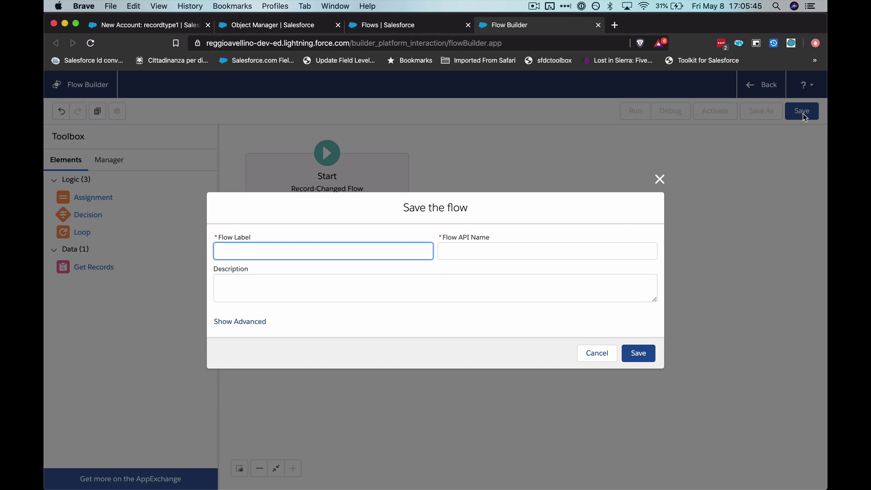
{"action": "type", "text": "Unreject Maybe Flow"}
{"action": "key", "text": "Tab"}
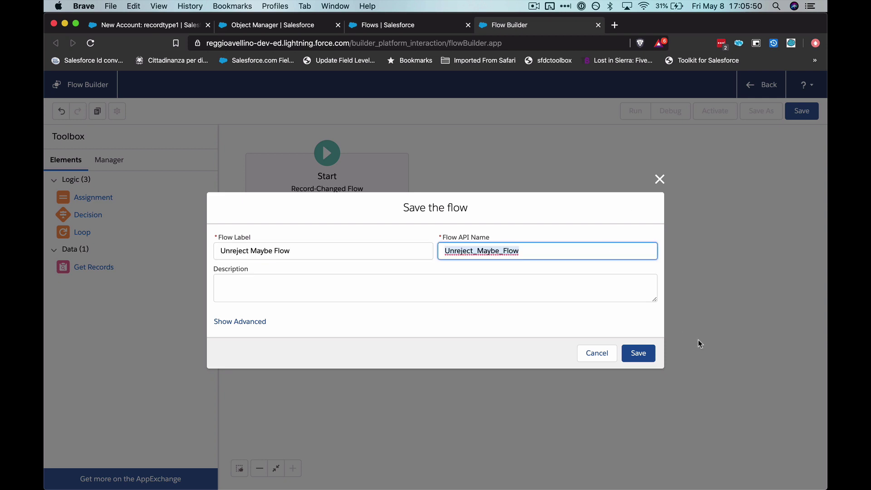
{"action": "left_click", "coordinate": [640, 354]}
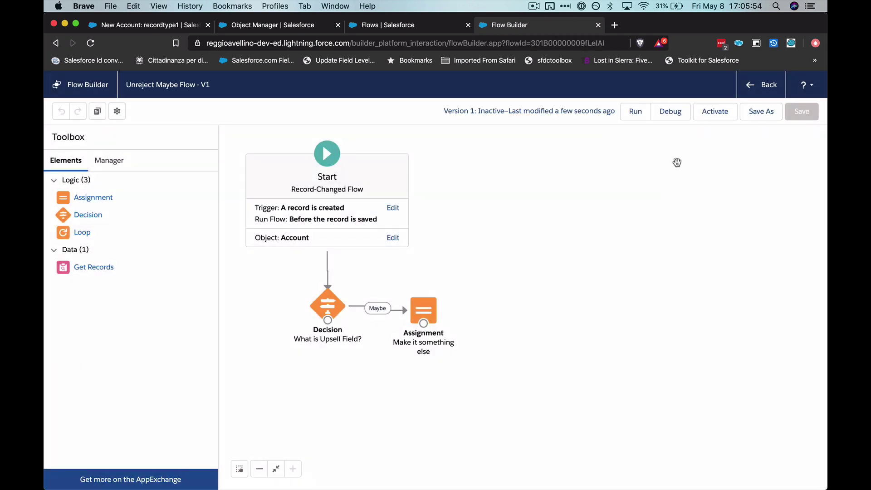
{"action": "left_click", "coordinate": [715, 112]}
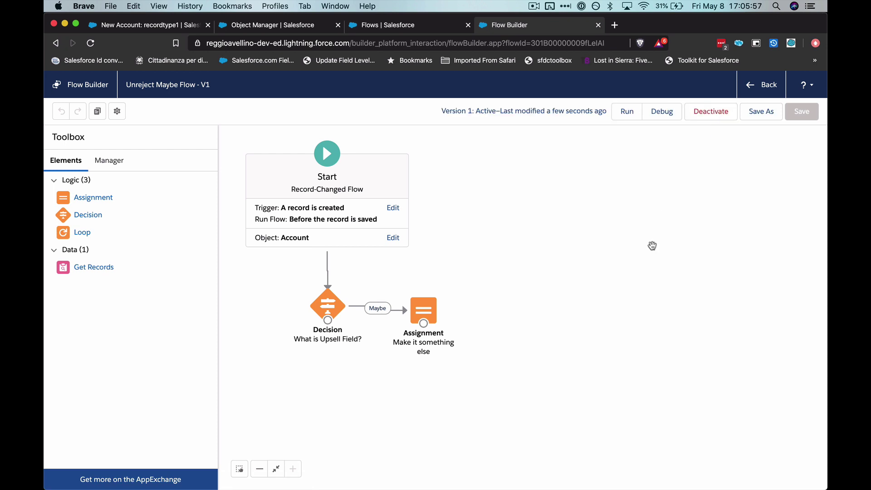
- Return to the unsaved test account with Upsell Opportunity Maybe and save it successfully
{"action": "left_click", "coordinate": [293, 27]}
{"action": "left_click", "coordinate": [183, 30]}
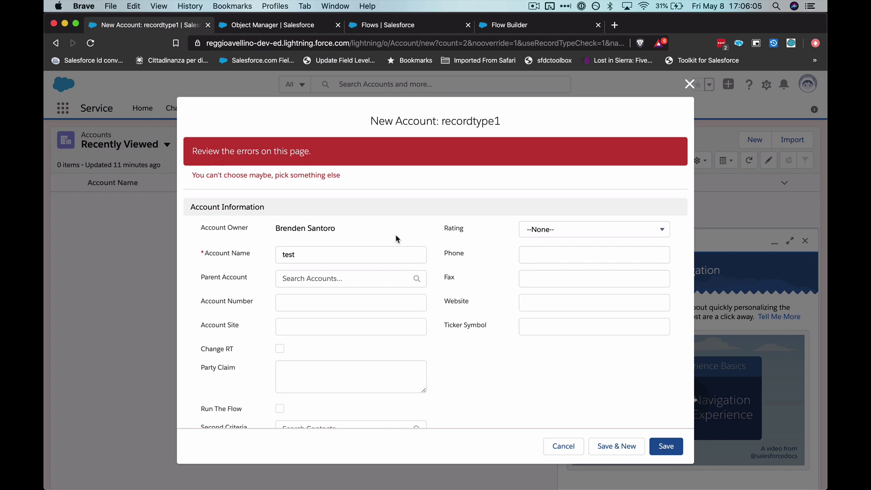
{"action": "scroll", "coordinate": [395, 239], "scroll_direction": "down", "scroll_amount": 8}
{"action": "scroll", "coordinate": [395, 239], "scroll_direction": "up", "scroll_amount": 8}
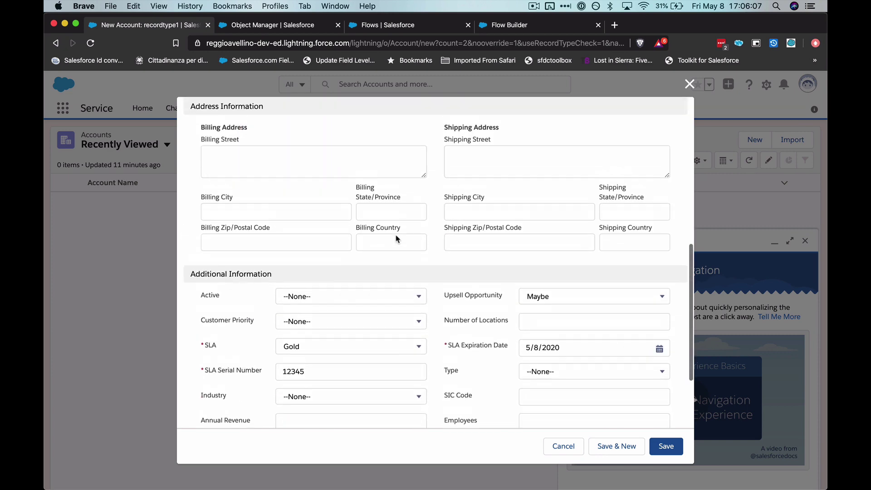
{"action": "scroll", "coordinate": [396, 239], "scroll_direction": "down", "scroll_amount": 4}
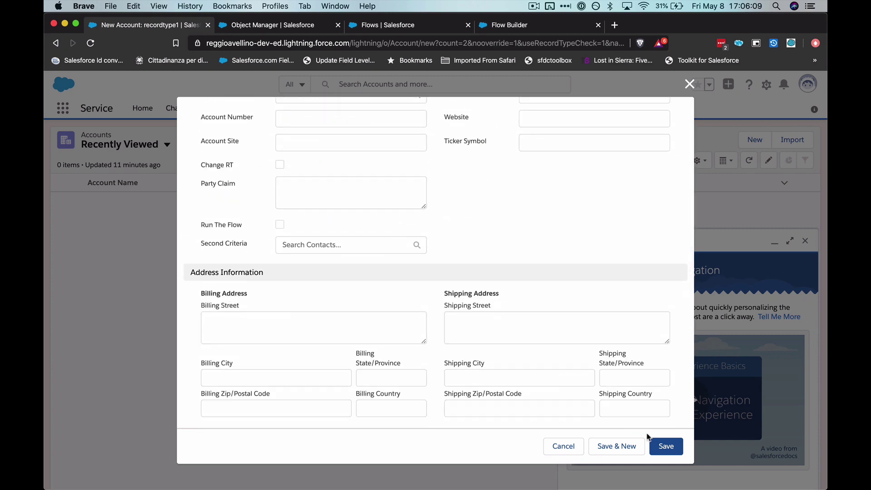
{"action": "left_click", "coordinate": [666, 446]}
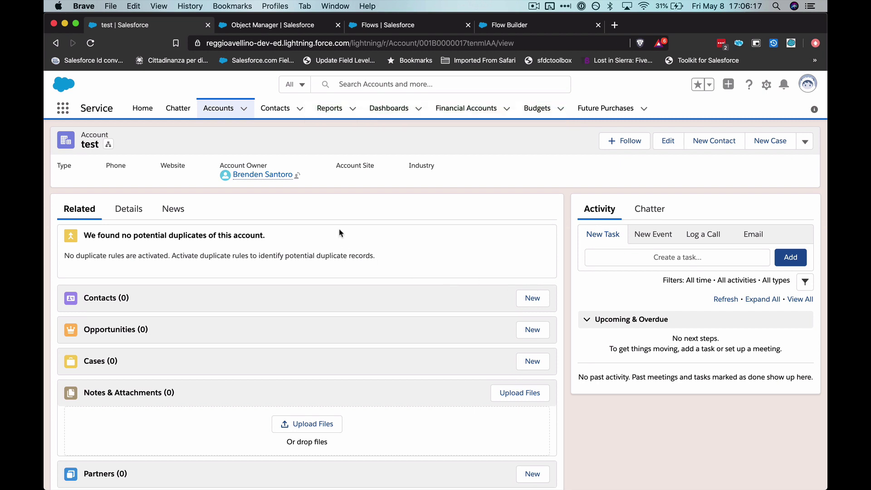
- Show the test account's Details and highlight the blank Upsell Opportunity value
{"action": "left_click", "coordinate": [129, 209]}
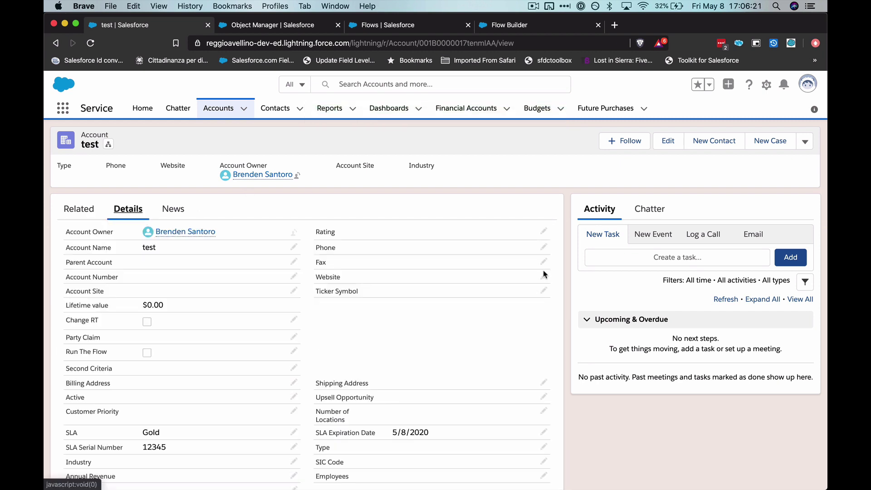
{"action": "scroll", "coordinate": [545, 274], "scroll_direction": "down", "scroll_amount": 2}
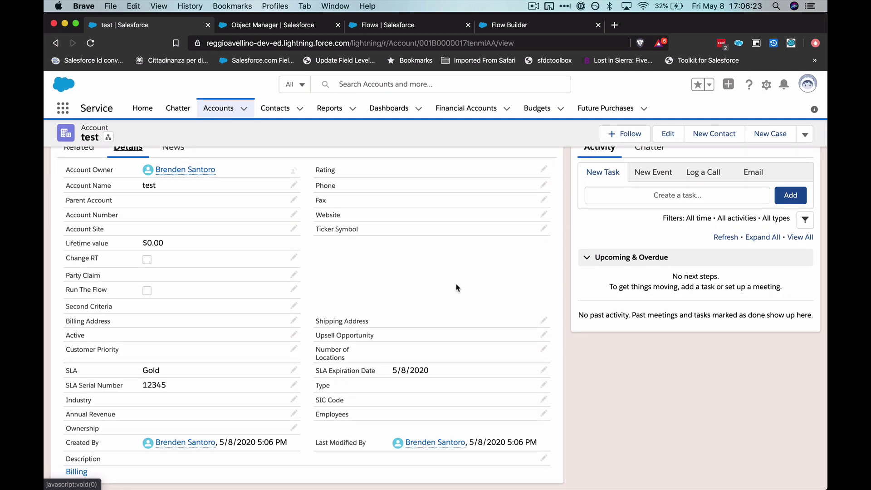
{"action": "left_click_drag", "start_coordinate": [318, 336], "coordinate": [394, 341]}
{"action": "left_click", "coordinate": [569, 360]}
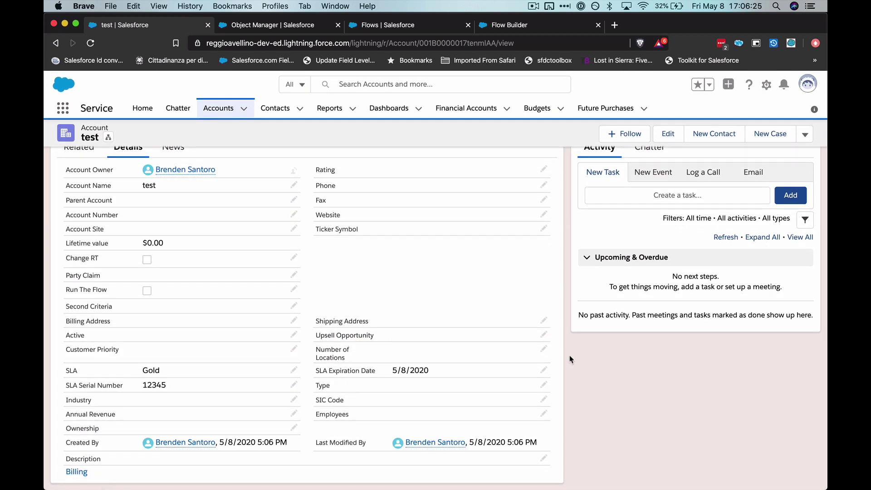